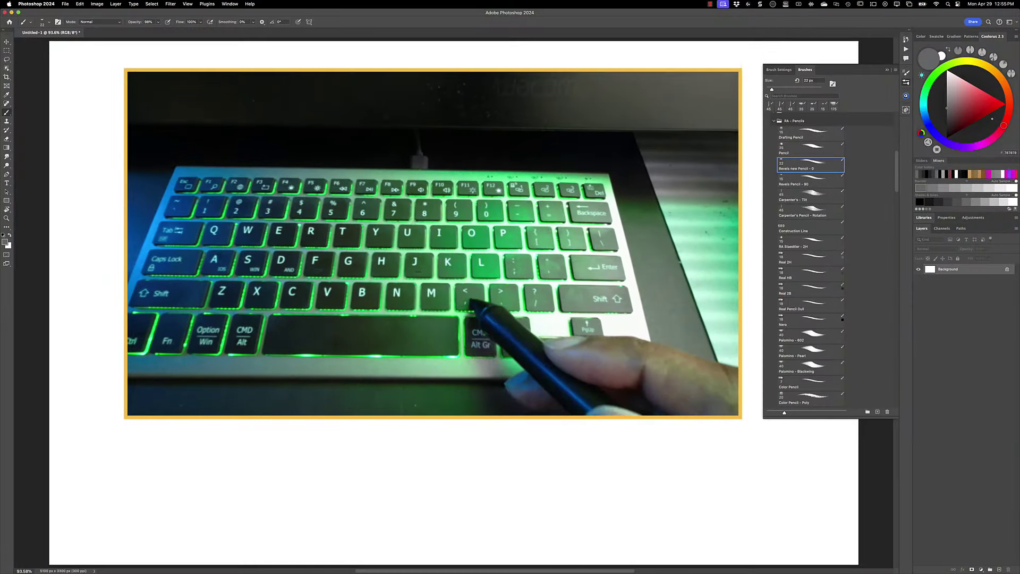
Cycle through the pencil presets and settle on Revels new Pencil - 0 (22 px, 0° angle).
key("comma")
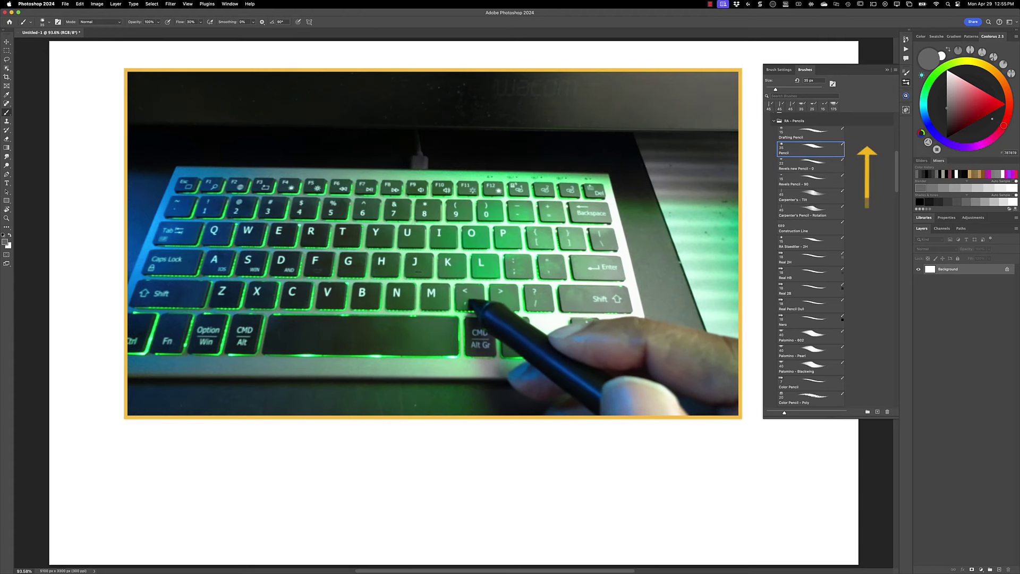
key("period")
key("period")
key("period")
key("period")
key("period")
key("period")
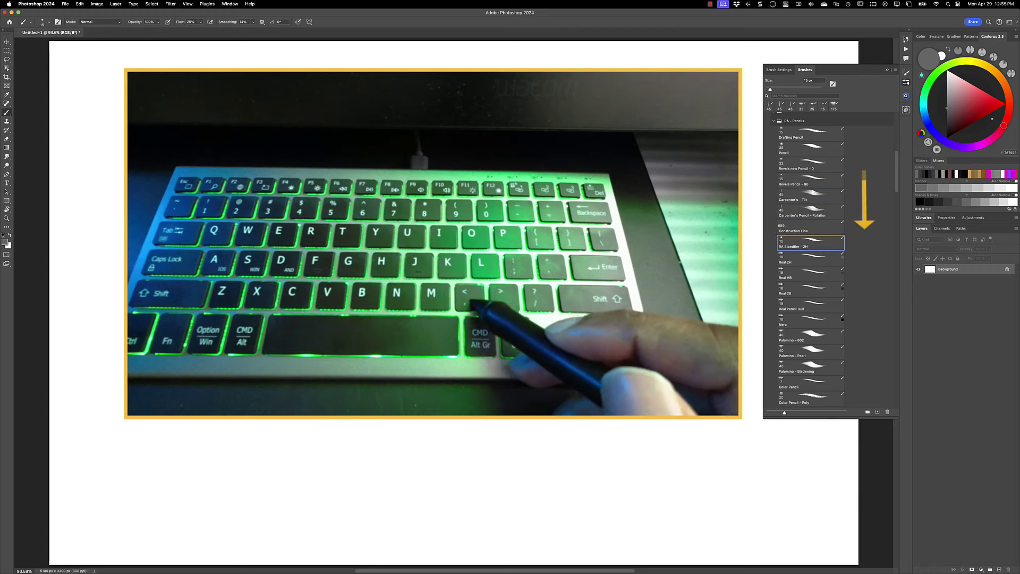
key("comma")
key("comma")
key("comma")
key("comma")
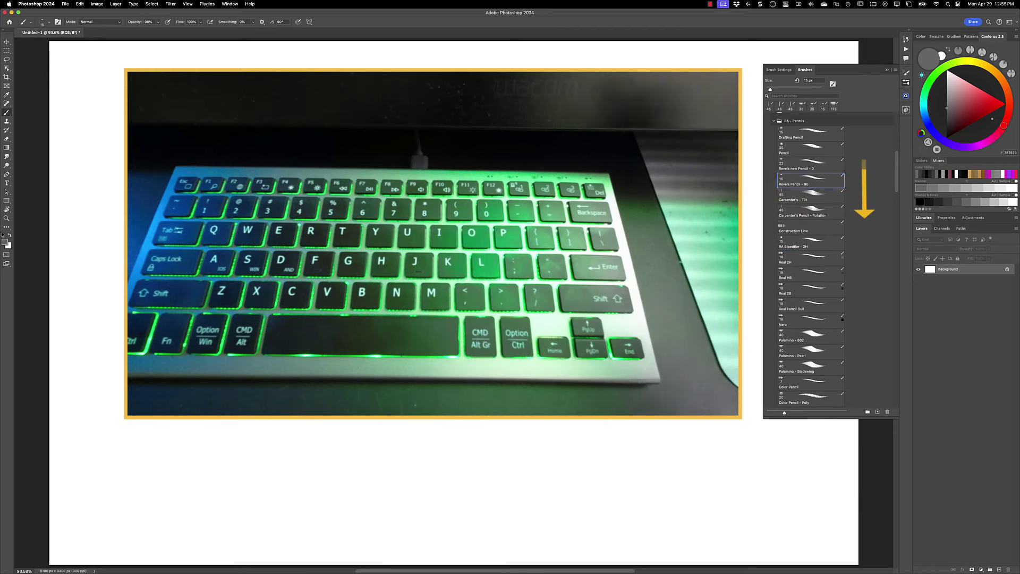
left_click(822, 171)
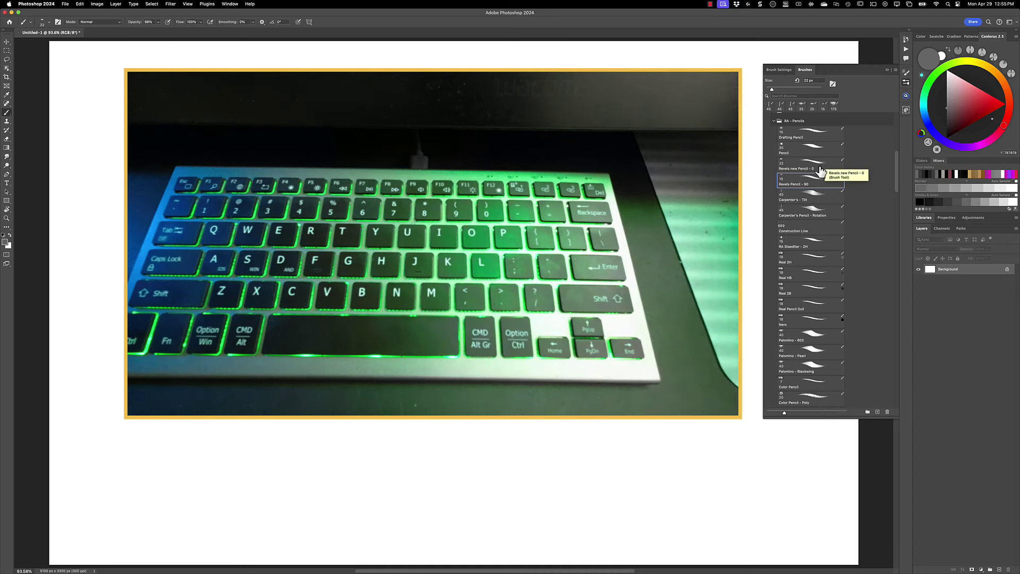
left_click(821, 171)
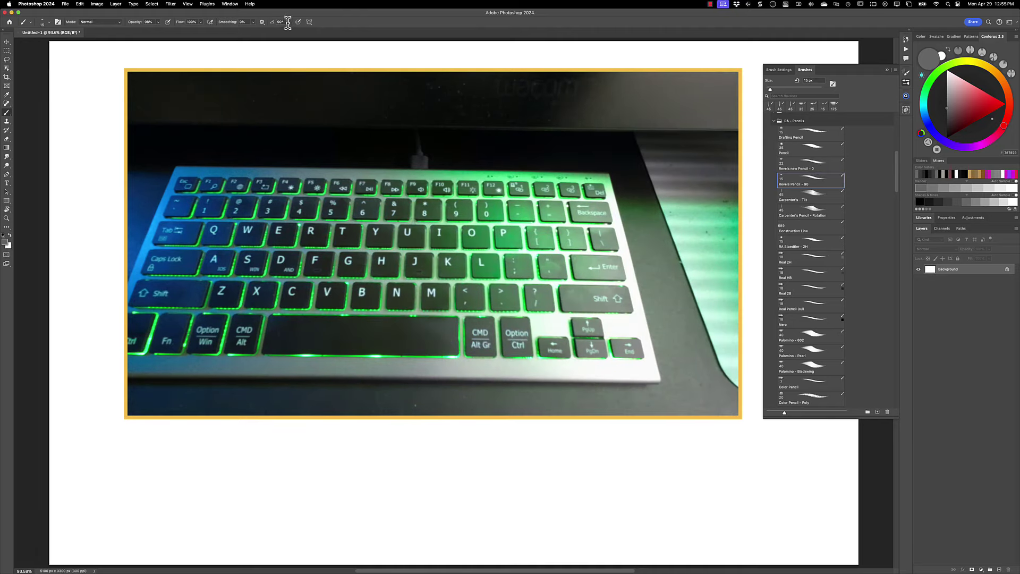
Select Revels Pencil - 90 with its 90° tip angle and enlarge it two size steps.
left_click(819, 169)
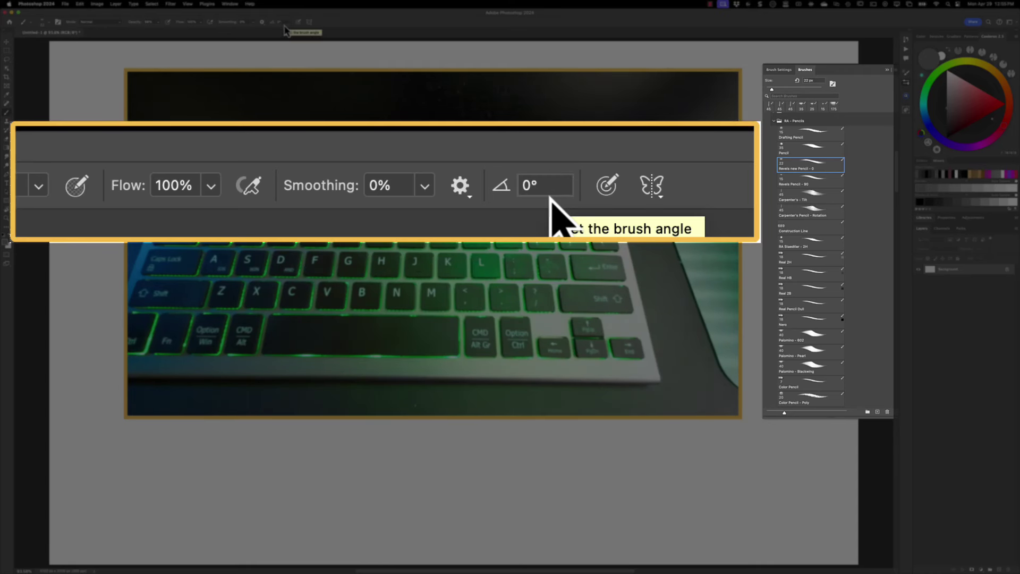
left_click(820, 185)
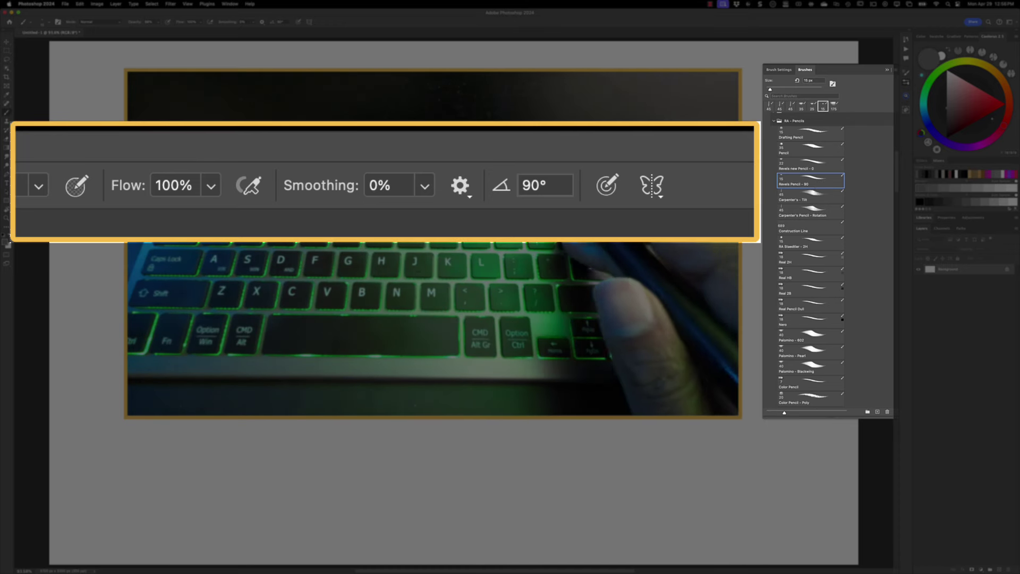
key("bracketright")
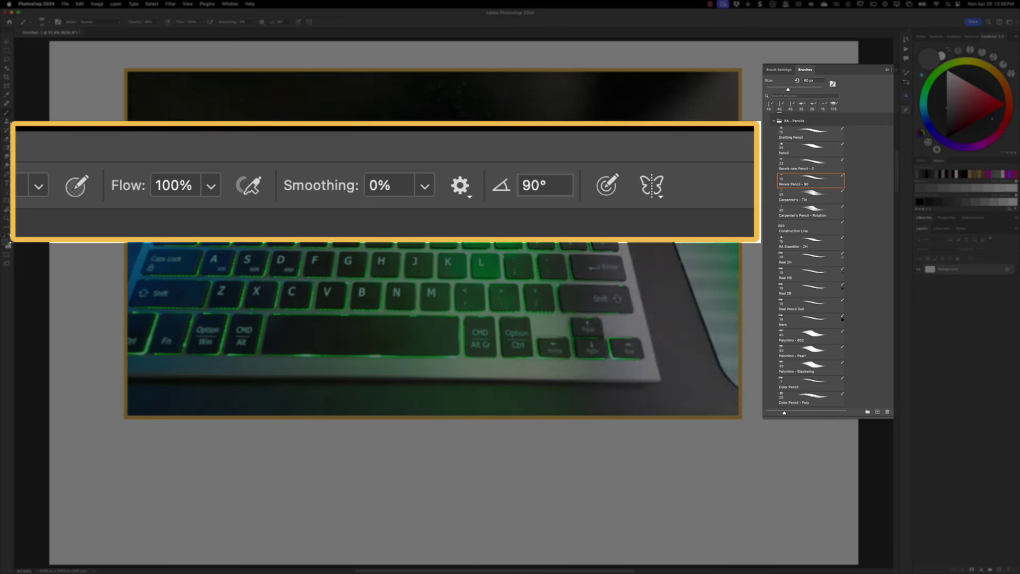
key("bracketright")
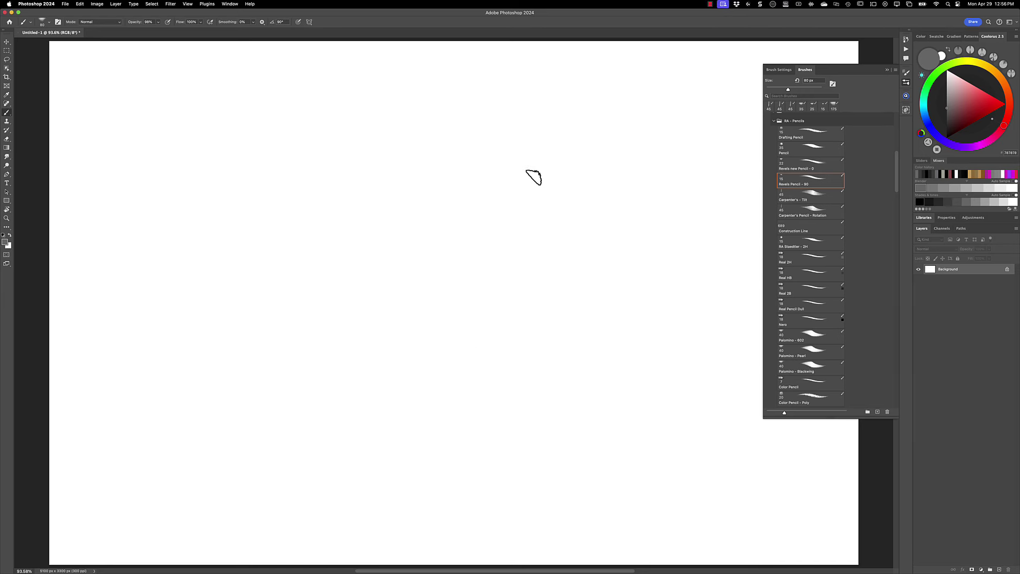
Paint long soft grey pencil arcs across the blank canvas.
mouse_move(536, 165)
left_mouse_down()
mouse_move(502, 199)
mouse_move(528, 145)
mouse_move(443, 202)
left_mouse_up()
left_click_drag(489, 134, 410, 262)
left_click_drag(458, 136, 391, 239)
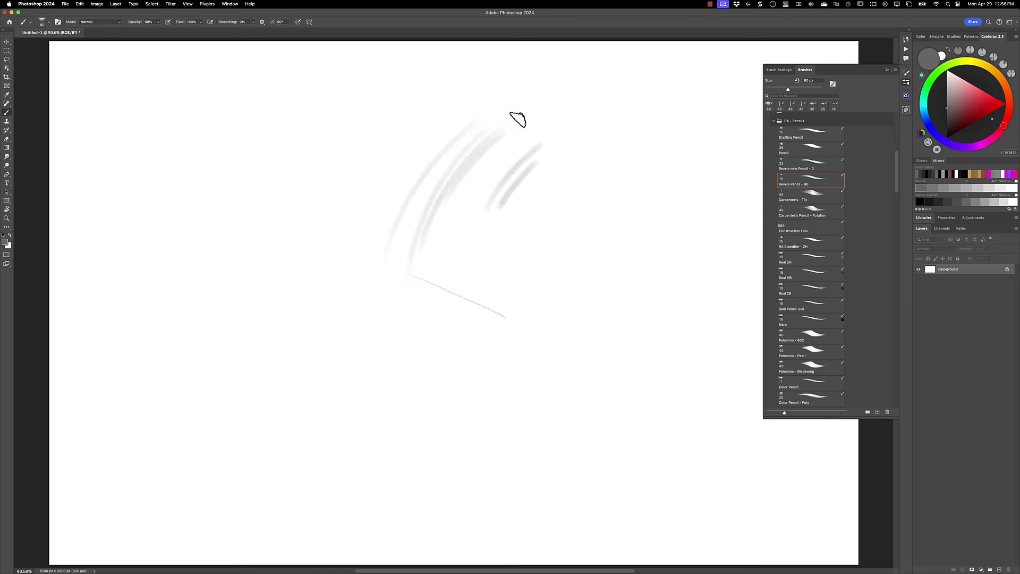
left_click_drag(507, 100, 344, 259)
mouse_move(457, 120)
left_mouse_down()
mouse_move(355, 297)
mouse_move(370, 296)
left_mouse_up()
mouse_move(495, 116)
left_mouse_down()
mouse_move(397, 277)
mouse_move(405, 242)
left_mouse_up()
Add overlapping arcs, a zigzag squiggle, and dark strokes smudged into soft grey.
left_click_drag(588, 227, 511, 289)
left_click_drag(565, 263, 516, 313)
left_click_drag(626, 137, 463, 296)
mouse_move(530, 208)
left_mouse_down()
mouse_move(447, 275)
mouse_move(455, 358)
mouse_move(518, 347)
left_mouse_up()
left_click_drag(633, 319, 526, 375)
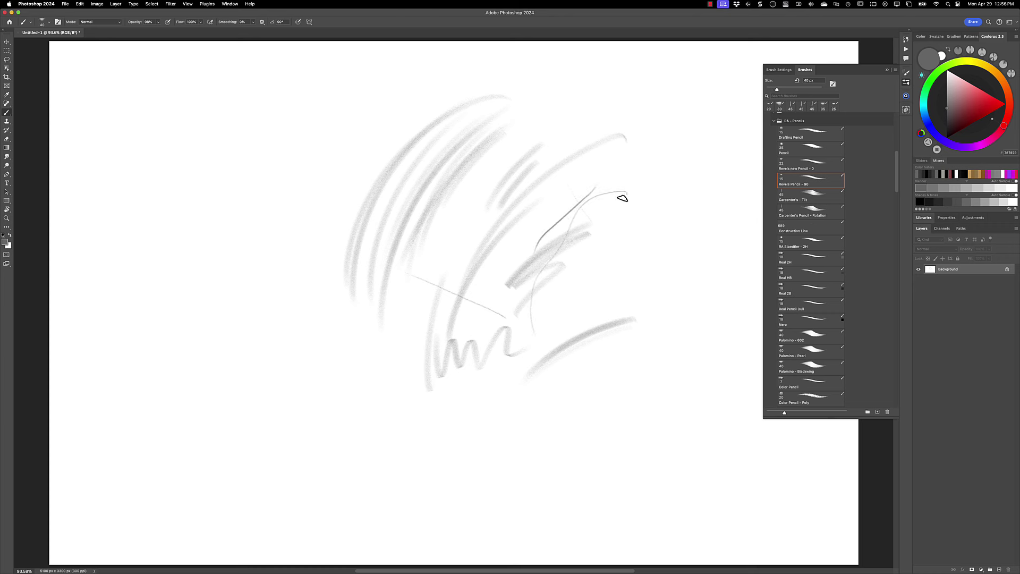
mouse_move(443, 272)
left_mouse_down()
mouse_move(505, 163)
mouse_move(425, 255)
left_mouse_up()
mouse_move(502, 157)
left_mouse_down()
mouse_move(417, 332)
mouse_move(479, 169)
left_mouse_up()
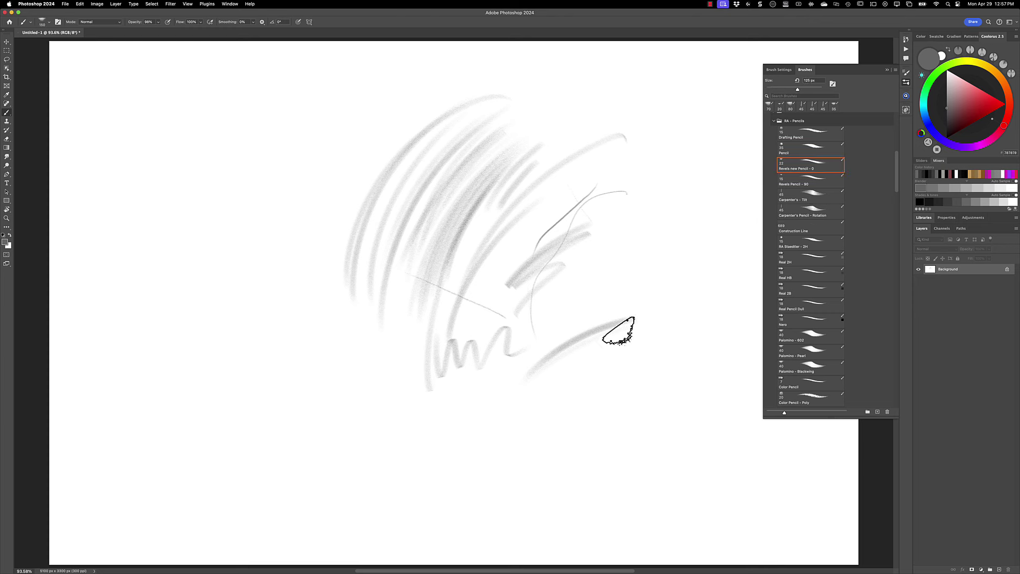
Resize the brush and draw thin curved pencil lines over the grey arcs.
left_click_drag(619, 330, 619, 251)
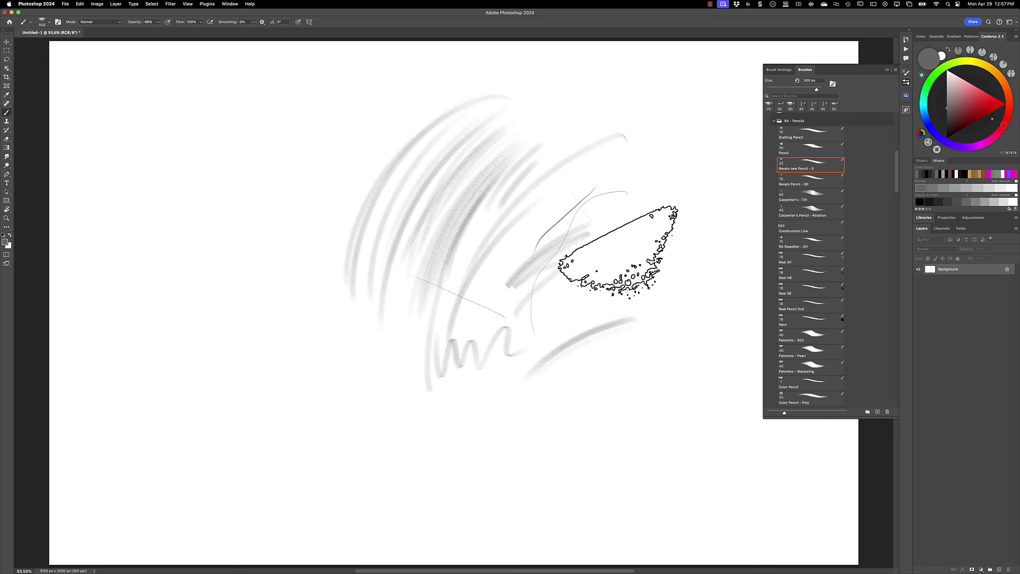
key("bracketleft")
key("bracketleft")
key("bracketleft")
key("bracketleft")
key("bracketleft")
key("bracketleft")
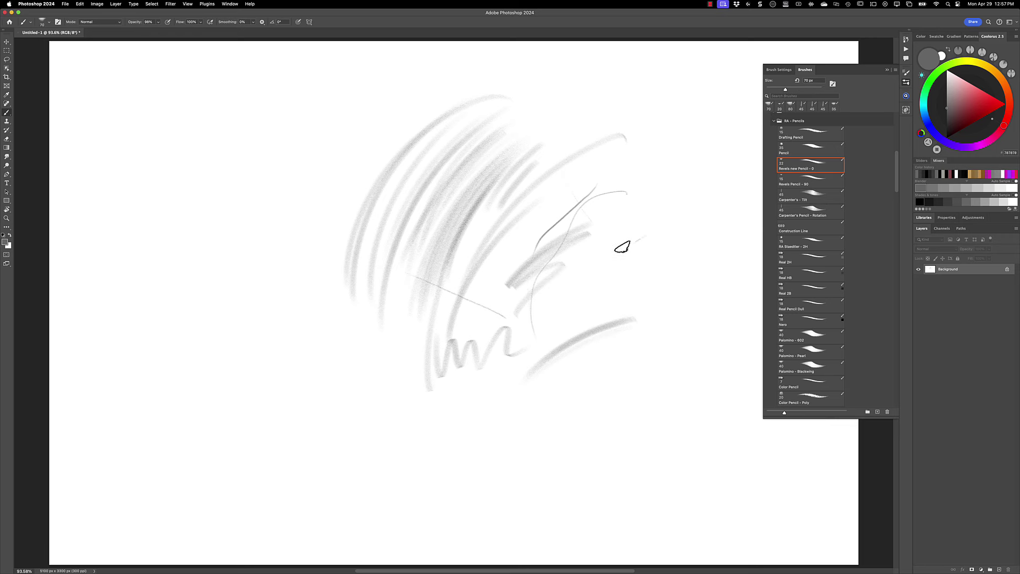
mouse_move(654, 233)
left_mouse_down()
mouse_move(588, 295)
mouse_move(535, 379)
left_mouse_up()
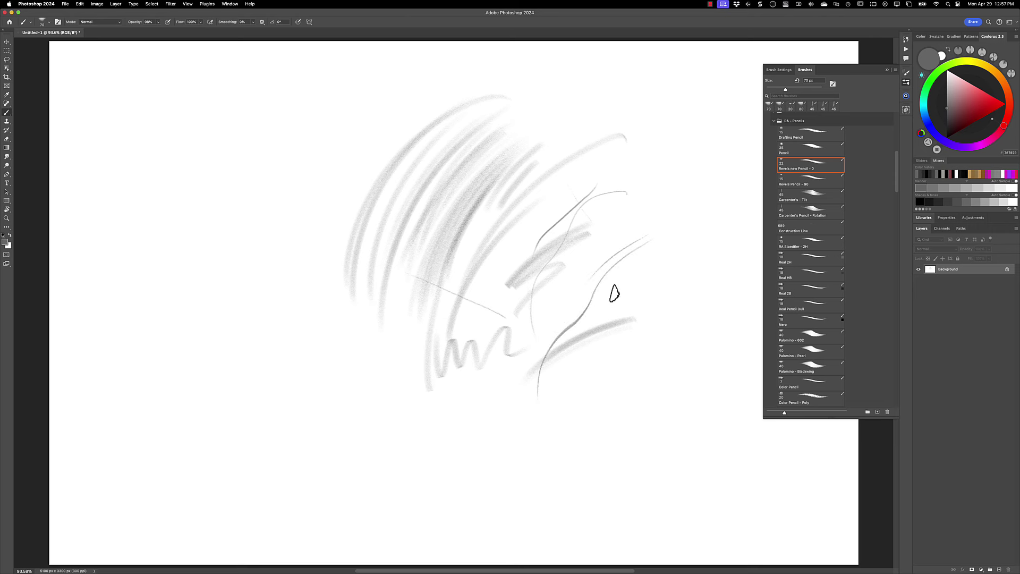
mouse_move(614, 294)
left_mouse_down()
mouse_move(569, 433)
mouse_move(601, 469)
left_mouse_up()
left_click_drag(608, 343, 579, 382)
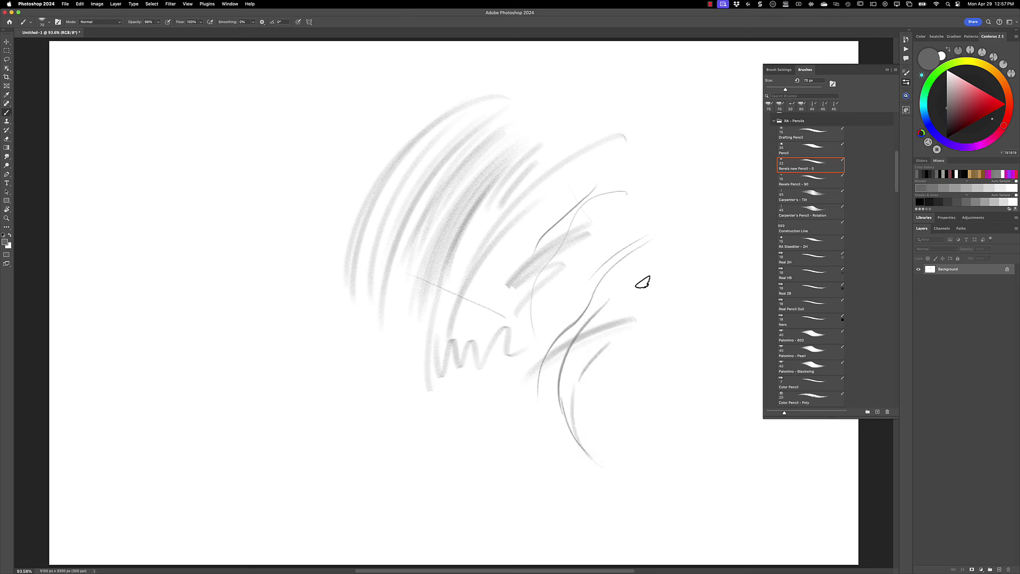
Add more thin curves and short lines, then switch to Revels Pencil - 90 at 15 px.
left_click_drag(663, 206, 557, 294)
mouse_move(564, 282)
left_mouse_down()
mouse_move(473, 410)
mouse_move(474, 457)
left_mouse_up()
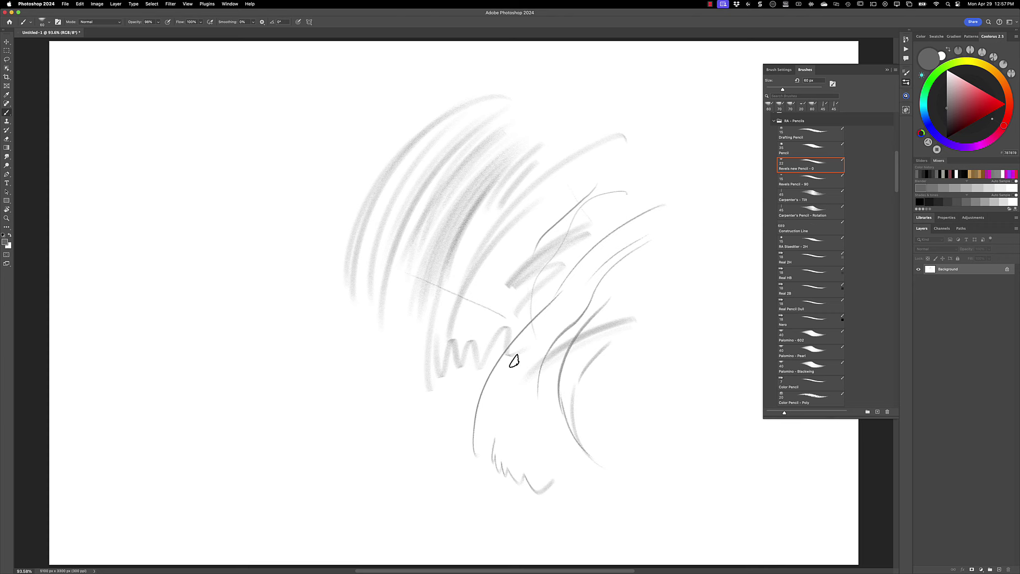
left_click_drag(531, 331, 510, 414)
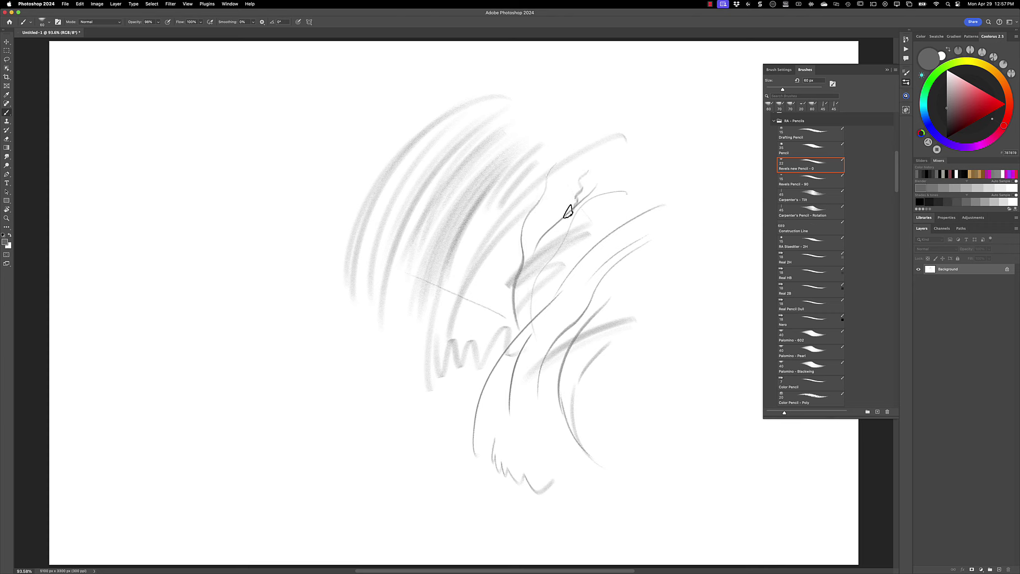
left_click_drag(556, 270, 583, 335)
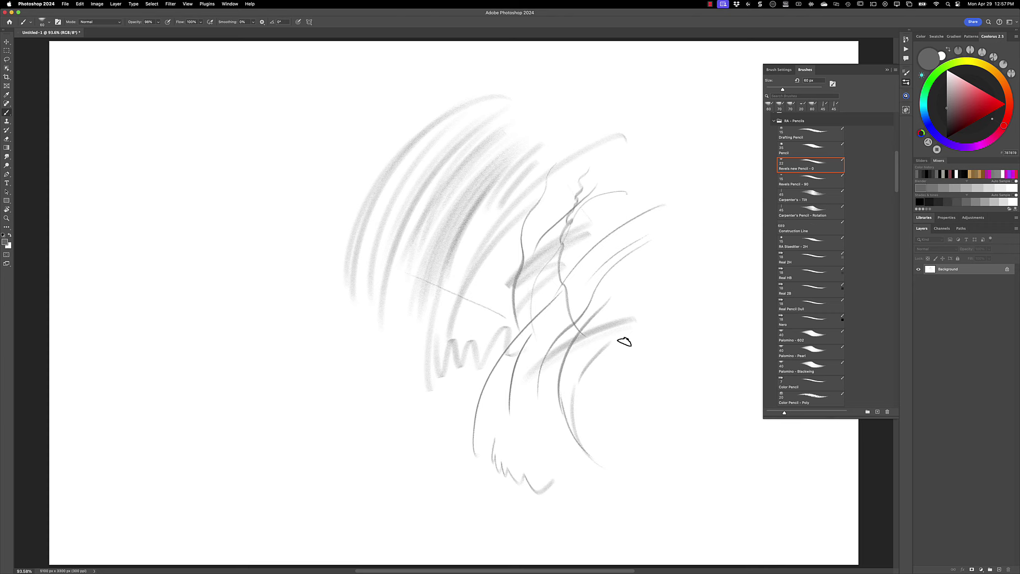
key("period")
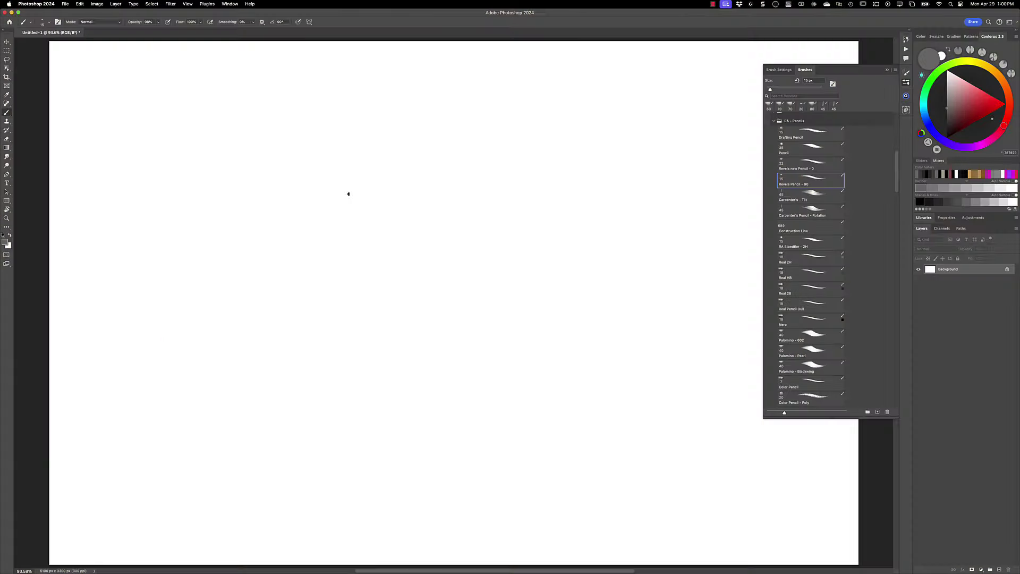
Pick the Carpenter's - Tilt brush and reset the rotated canvas to upright.
left_click(809, 199)
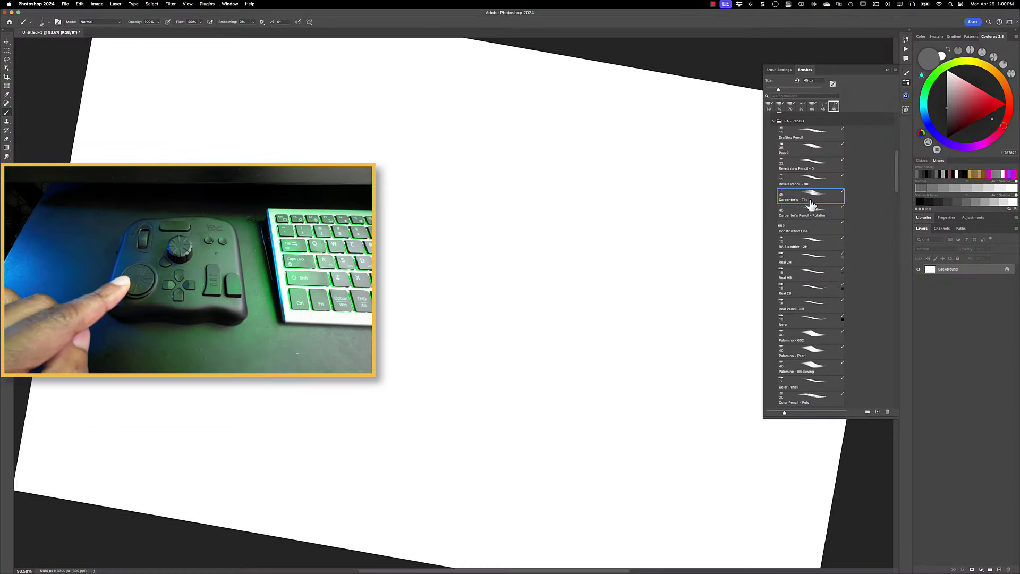
key("Escape")
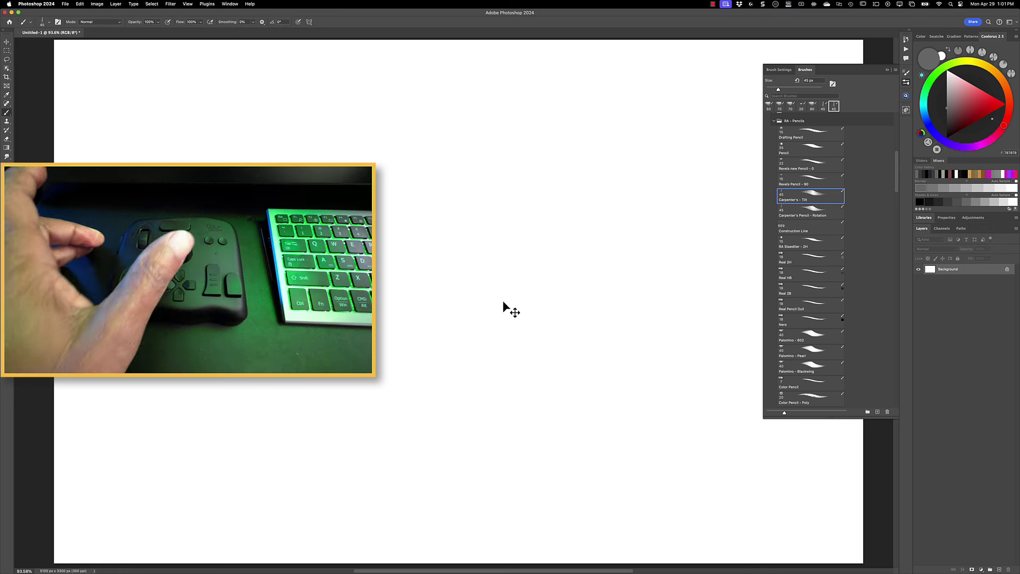
Rotate the tip to about -150°, paint a faint stroke, and resize the brush to 250 px.
key("Left")
key("Left")
key("Left")
key("Left")
key("Left")
key("Left")
key("Left")
key("Left")
key("Left")
key("Left")
key("Left")
key("Left")
key("Left")
key("Left")
key("Left")
key("Left")
key("Left")
key("Left")
key("Left")
key("Left")
key("Left")
key("Left")
key("Left")
key("Left")
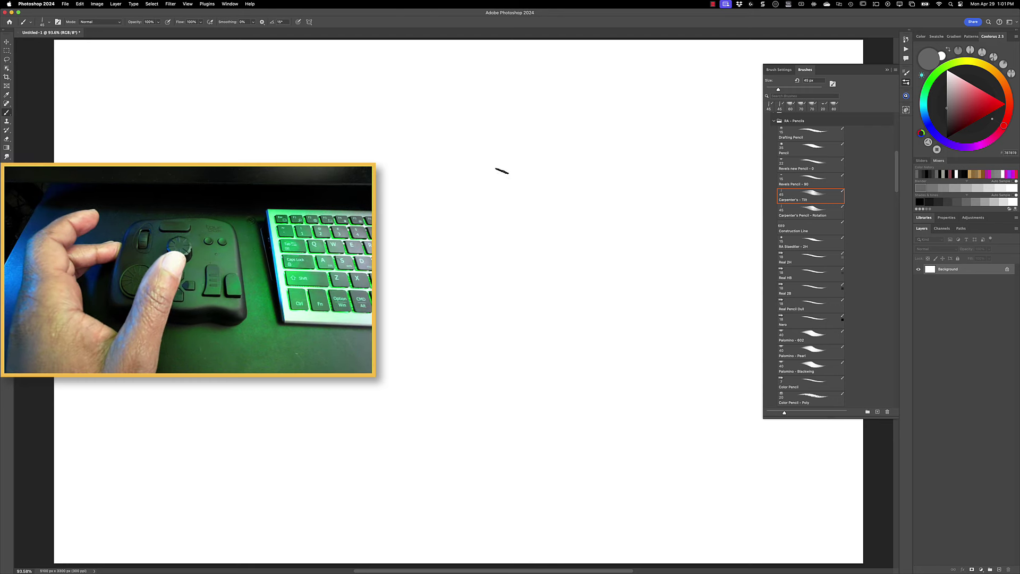
left_click_drag(500, 174, 474, 216)
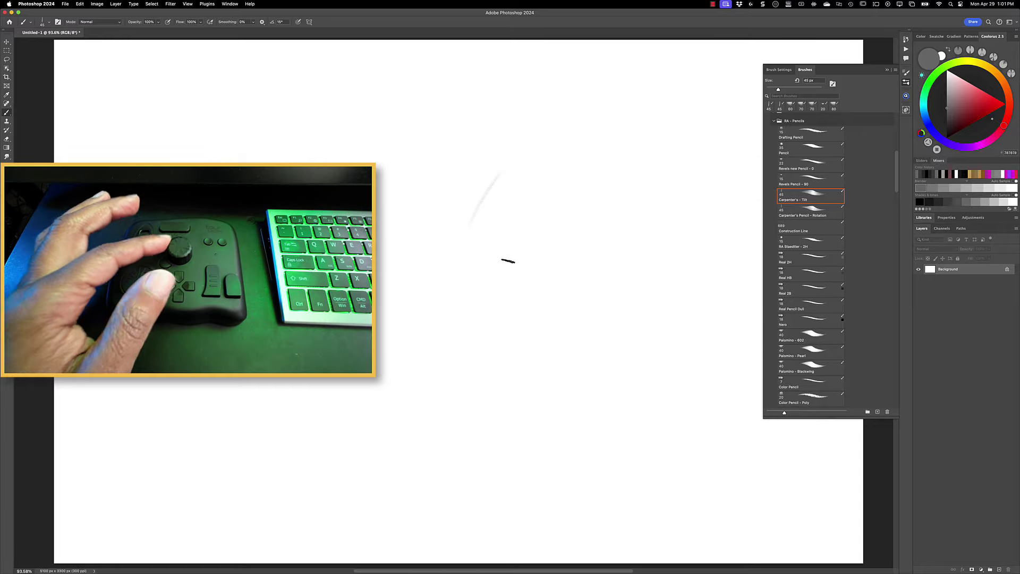
key("bracketright")
key("bracketright")
key("bracketright")
key("bracketright")
key("bracketright")
key("bracketright")
key("bracketright")
key("bracketleft")
key("bracketleft")
key("bracketleft")
key("bracketright")
key("bracketright")
key("bracketright")
key("bracketright")
key("bracketright")
key("bracketright")
key("bracketright")
key("bracketleft")
key("bracketleft")
key("bracketleft")
key("bracketleft")
key("bracketleft")
key("bracketleft")
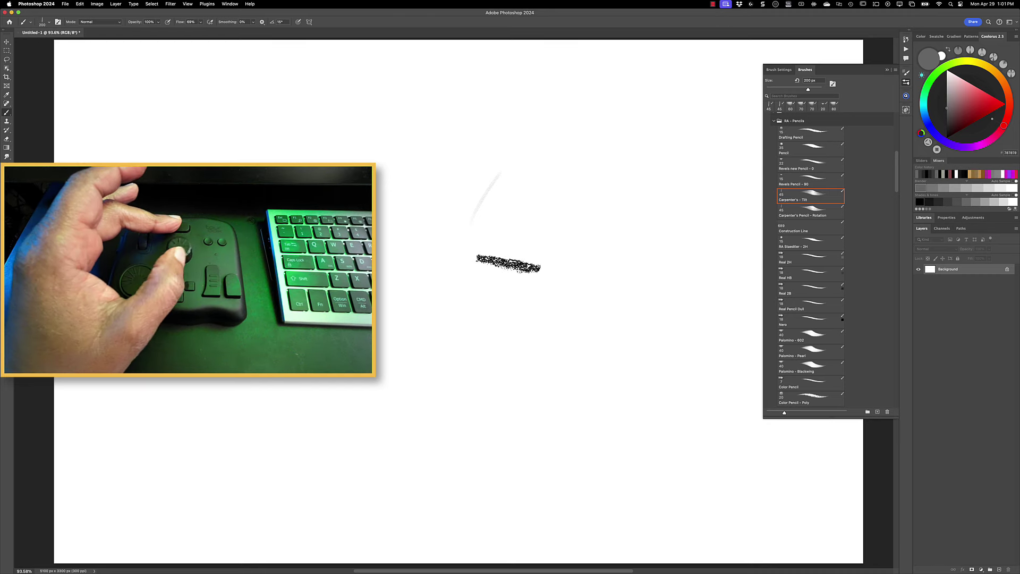
scroll(191, 22, "down", 20)
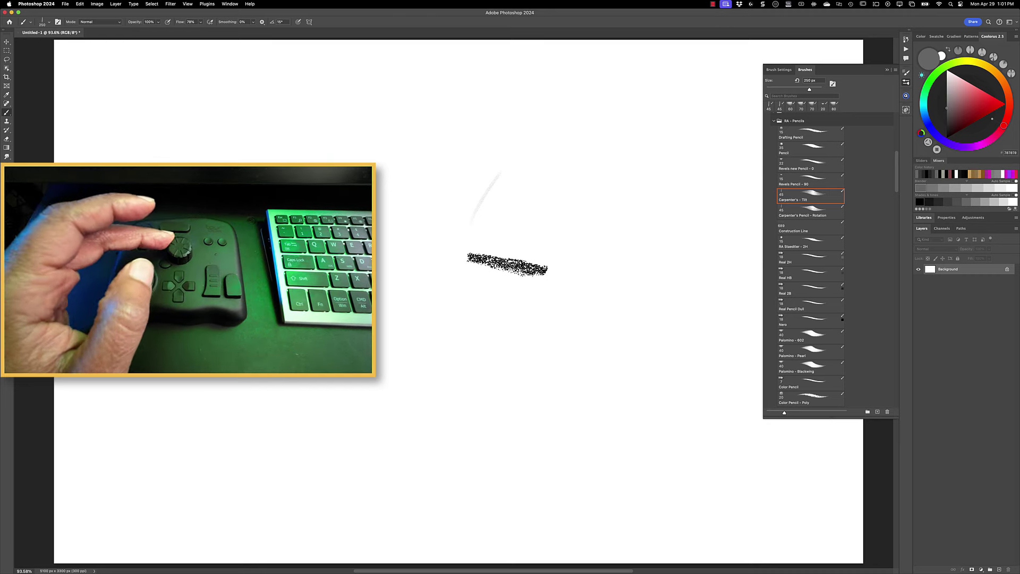
key("bracketright")
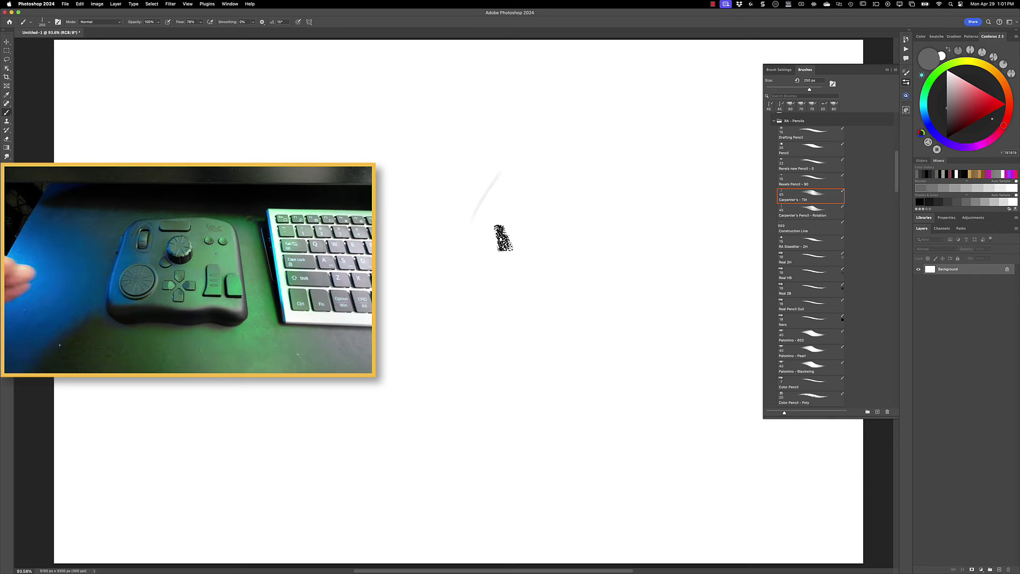
Paint a test stroke and rotate the brush tip toward vertical with shortcut keys.
left_click_drag(496, 229, 558, 255)
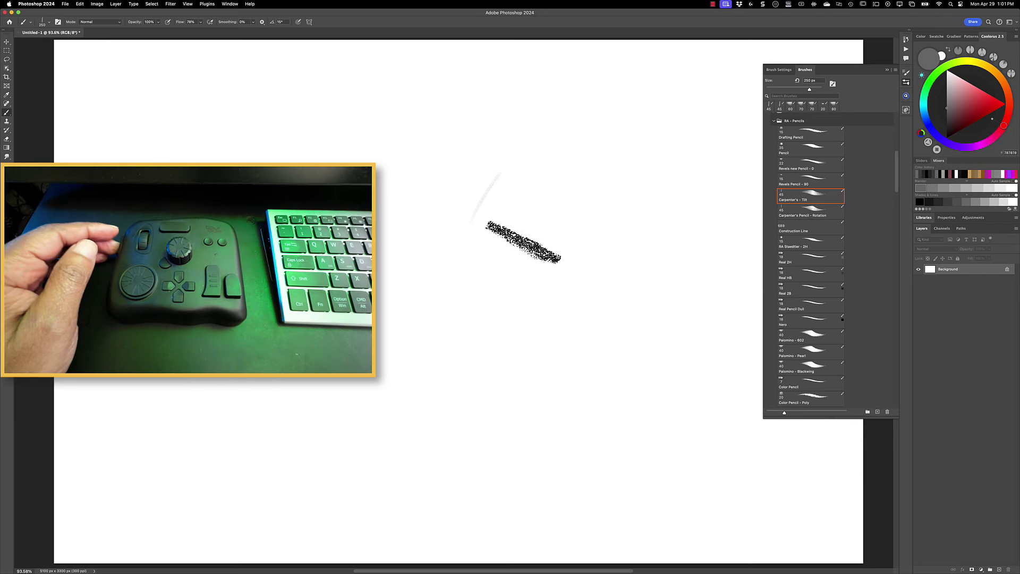
key("ctrl+shift+z")
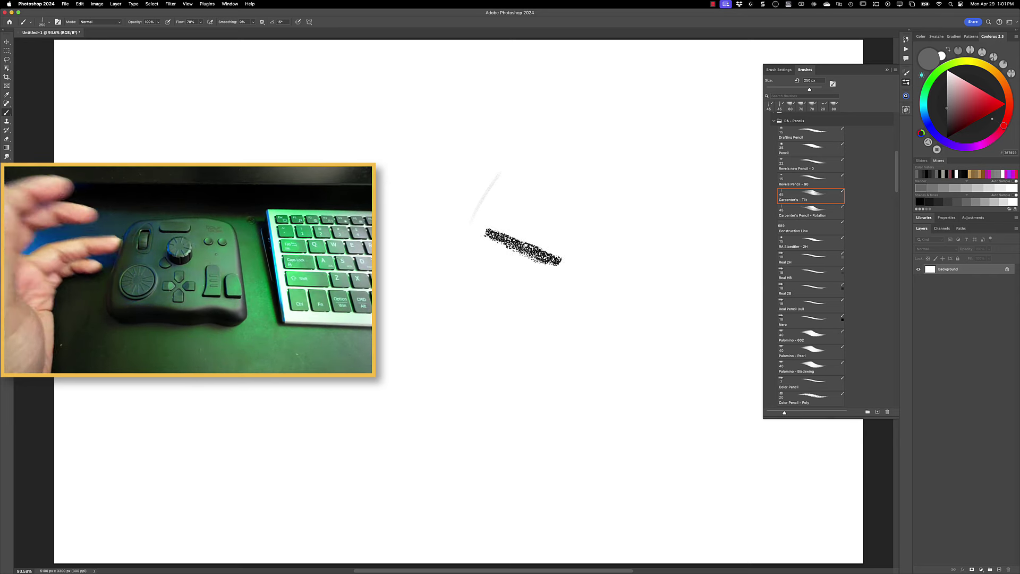
key("ctrl+z")
key("ctrl+shift+z")
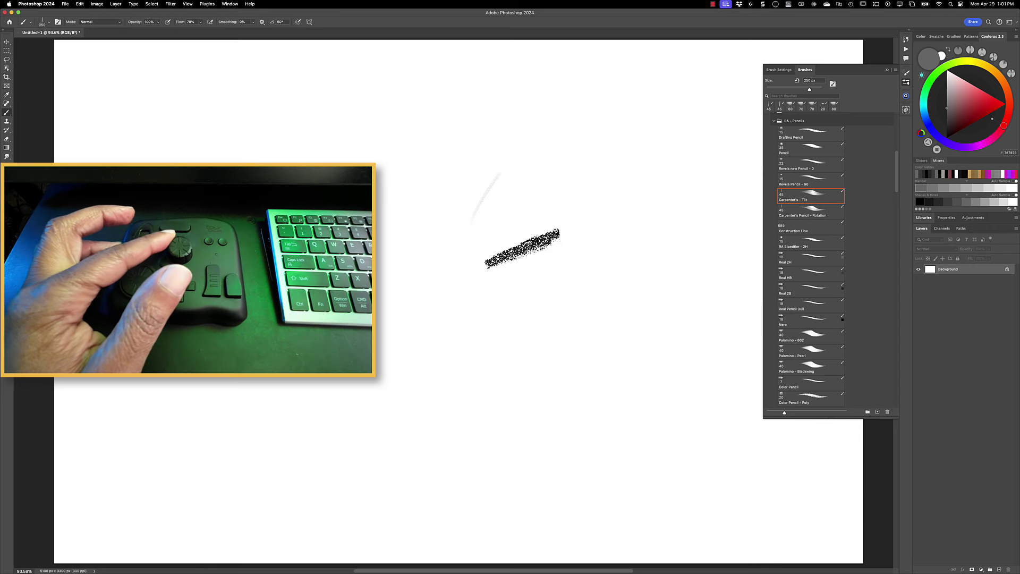
key("shift+Right")
key("shift+Right")
key("shift+Right")
key("shift+Right")
key("shift+Right")
key("shift+Right")
key("shift+Right")
key("shift+Right")
key("shift+Right")
Paint a grey diagonal stroke, enlarge the tip, and rotate it horizontal then diagonal.
left_click_drag(529, 237, 479, 301)
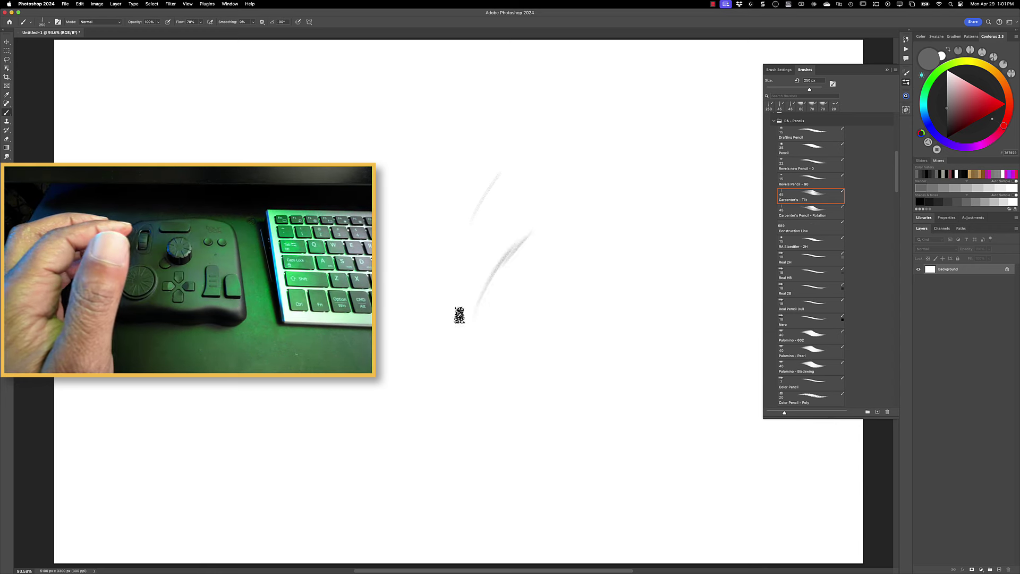
key("bracketright")
key("bracketright")
key("bracketright")
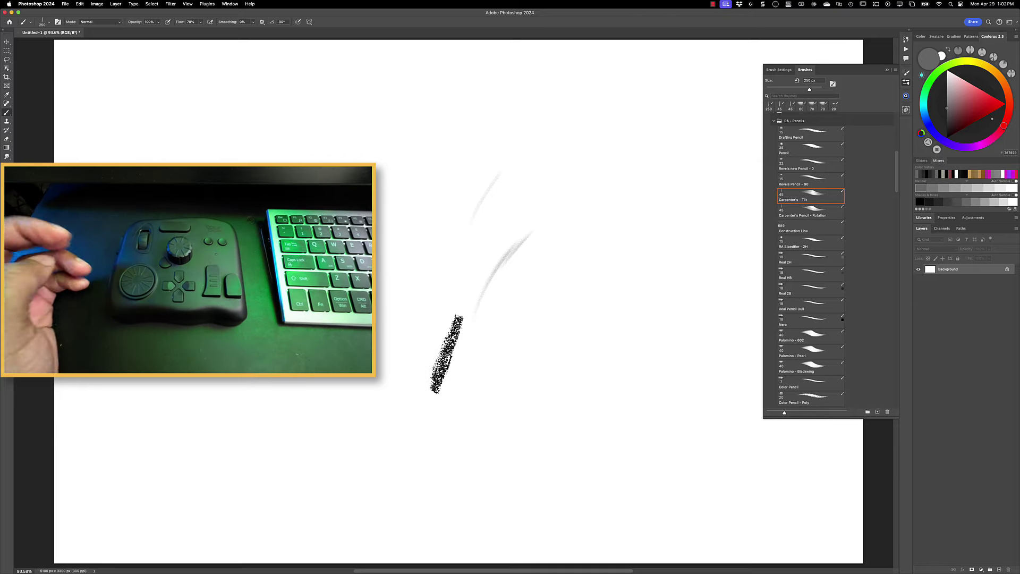
key("shift+Right")
key("shift+Right")
key("shift+Right")
key("shift+Right")
key("shift+Right")
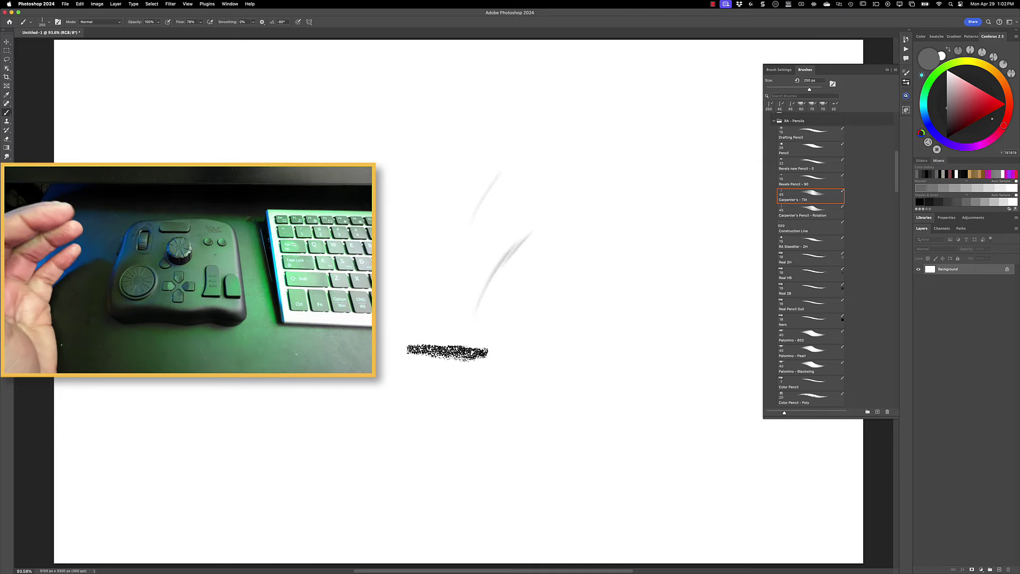
key("shift+Left")
key("shift+Left")
key("shift+Left")
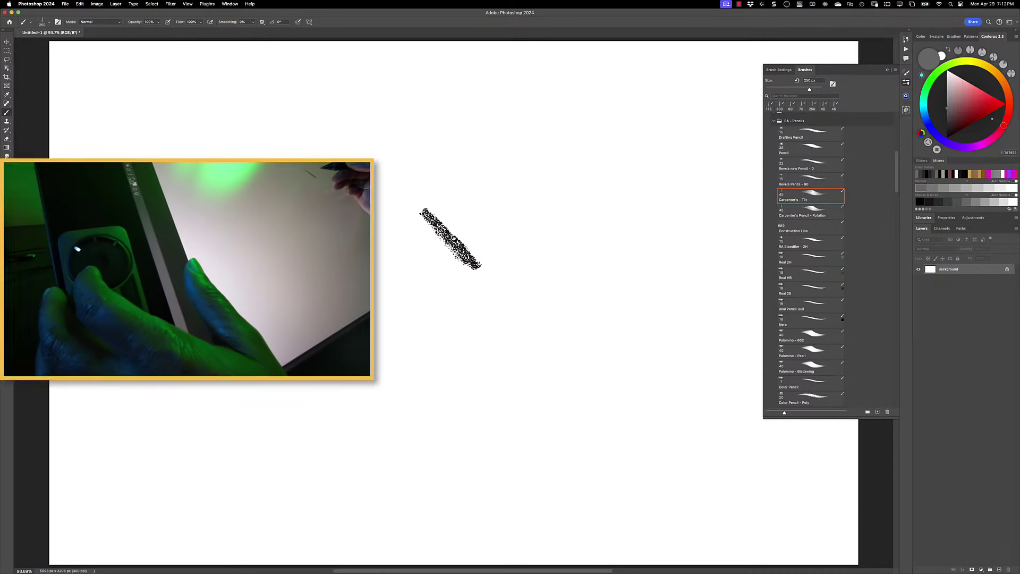
Step the brush tip angle back and forth with the ExpressKey Remote keys, ending steeply tilted.
key("Right")
key("Right")
key("Right")
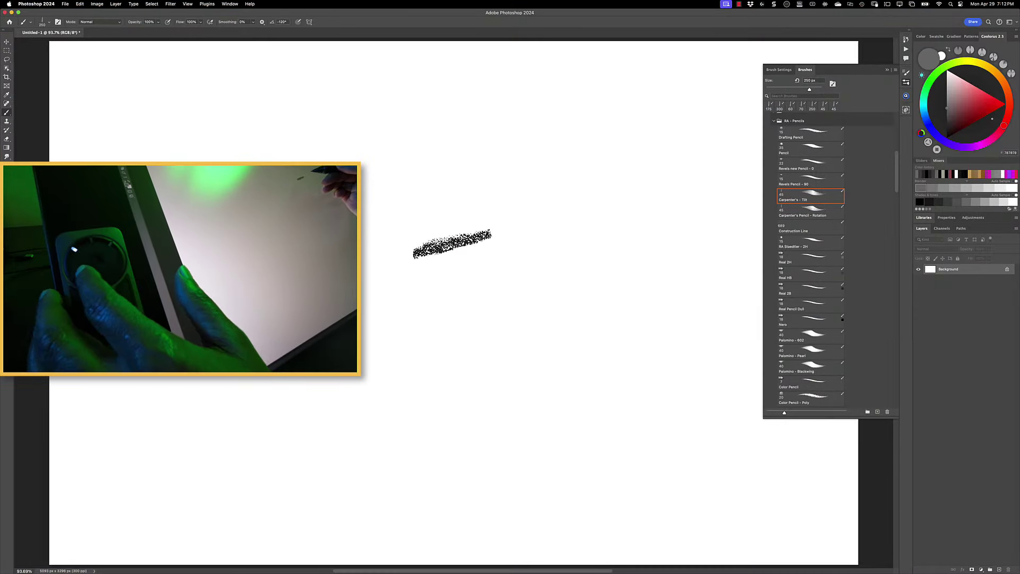
key("Right")
key("Right")
key("Right")
key("Left")
key("Left")
key("Left")
key("Right")
key("Right")
key("Right")
key("Right")
key("Right")
key("Right")
key("Right")
key("Right")
key("Right")
key("Right")
key("Right")
key("Right")
key("Right")
key("Right")
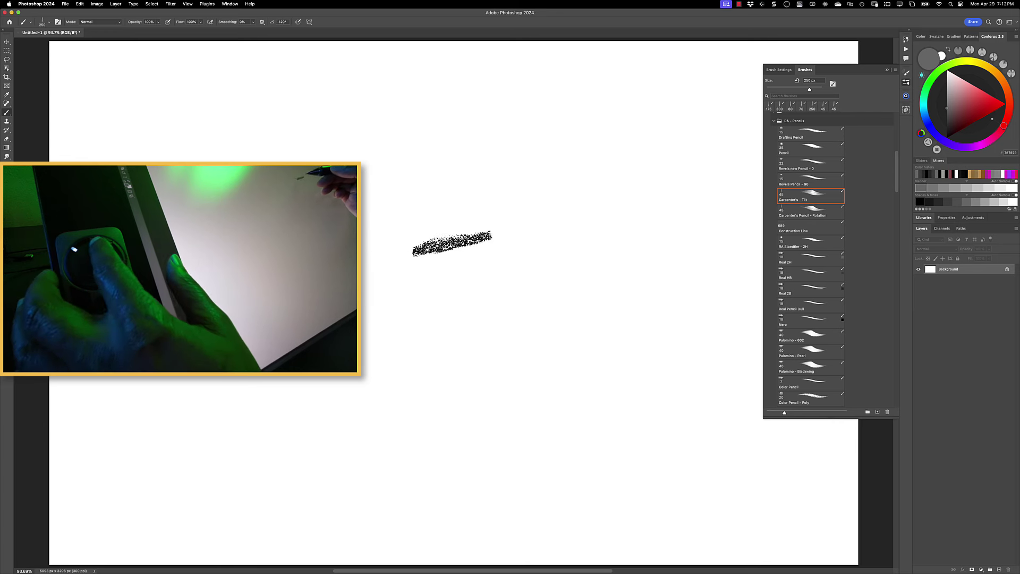
key("Right")
key("Right")
key("Right")
key("Right")
key("Right")
key("Right")
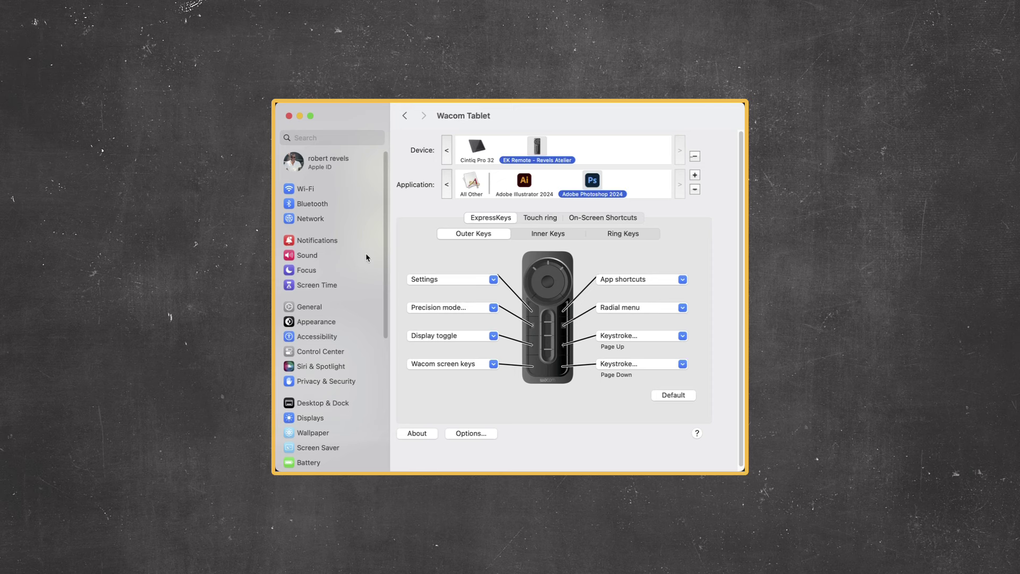
scroll(366, 255, "down", 5)
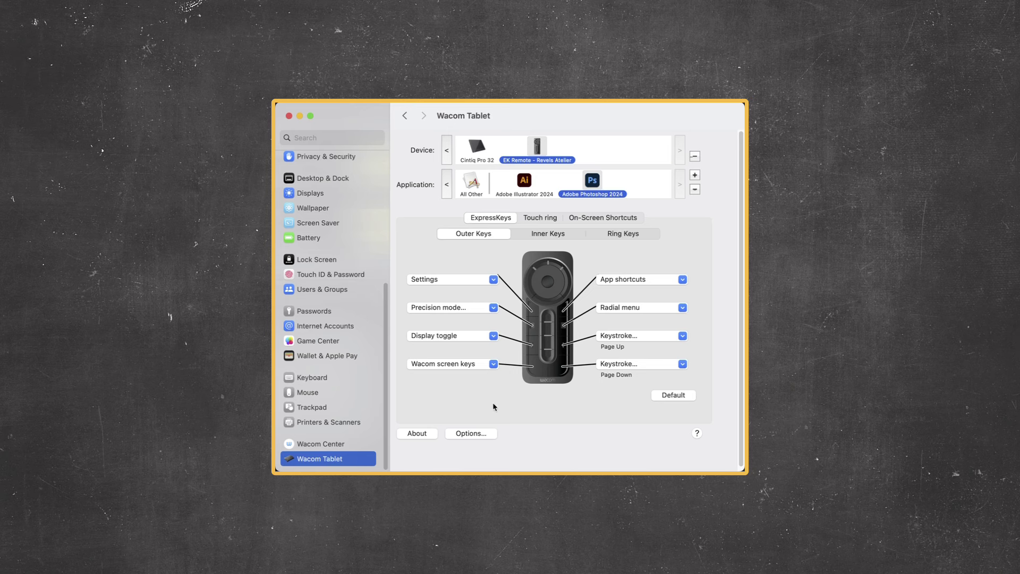
Open the Touch ring settings and choose Keystroke... from the Auto Scroll/Zoom dropdown.
left_click(541, 219)
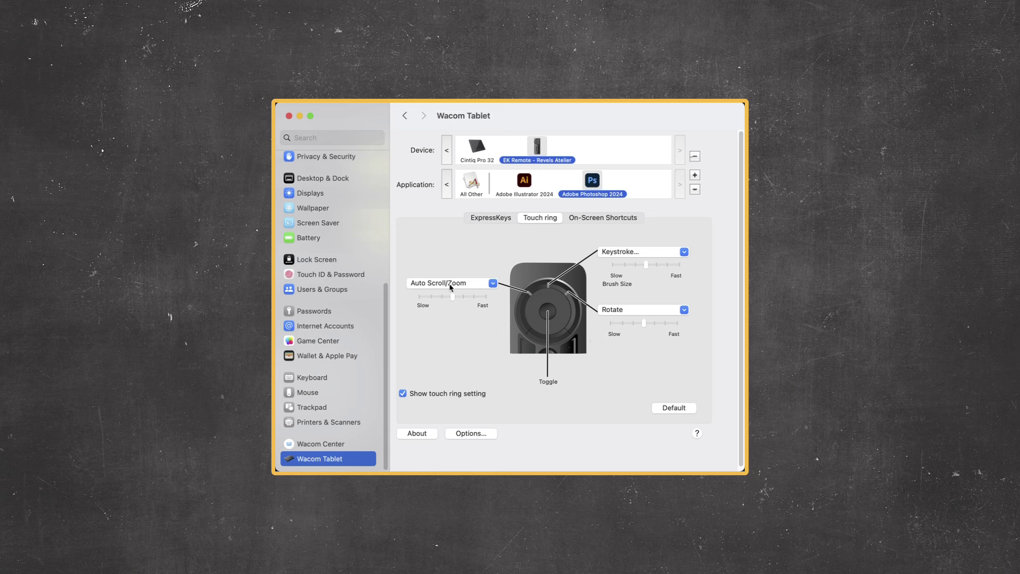
mouse_move(451, 283)
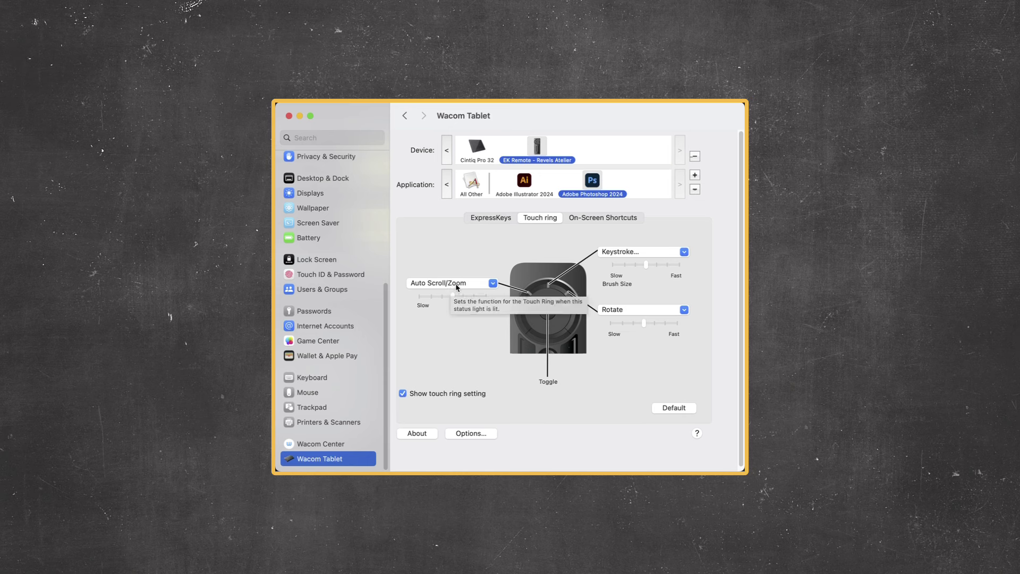
left_click(455, 285)
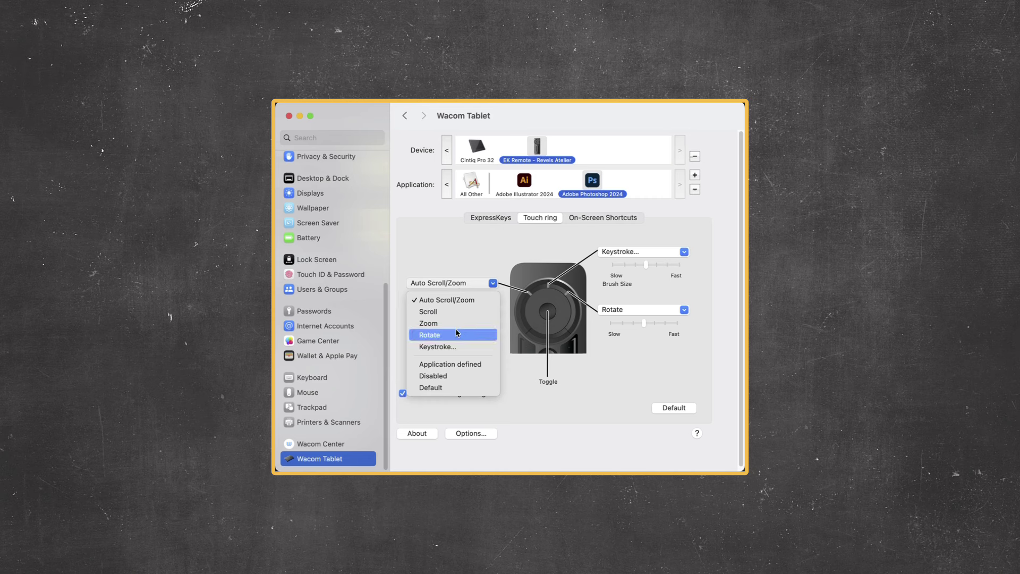
left_click(459, 349)
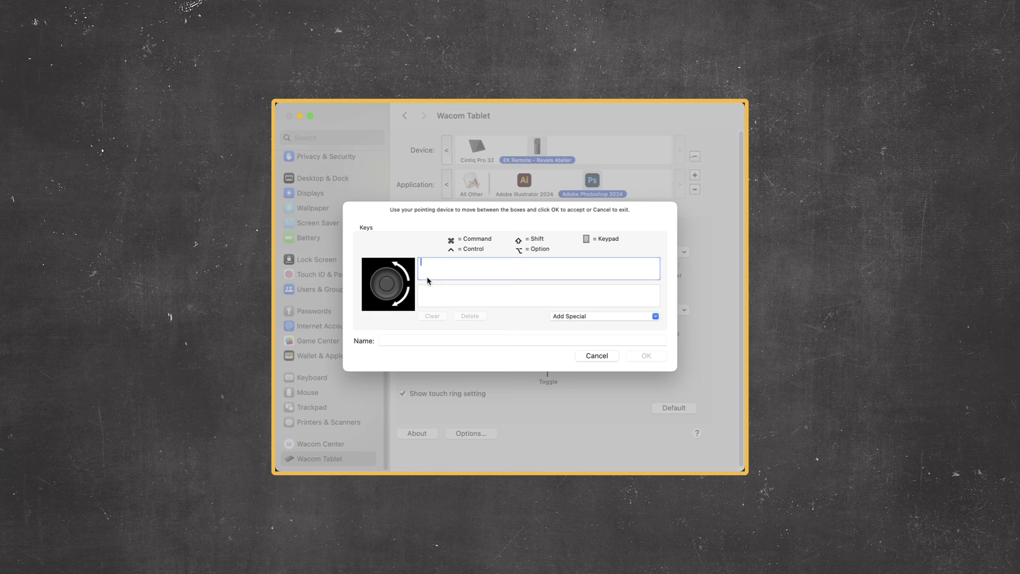
Assign Shift+Tab and Shift+Left to the two ring directions, saved as 'Angle Brush Direction'.
key("shift+Tab")
left_click(433, 295)
key("shift+Left")
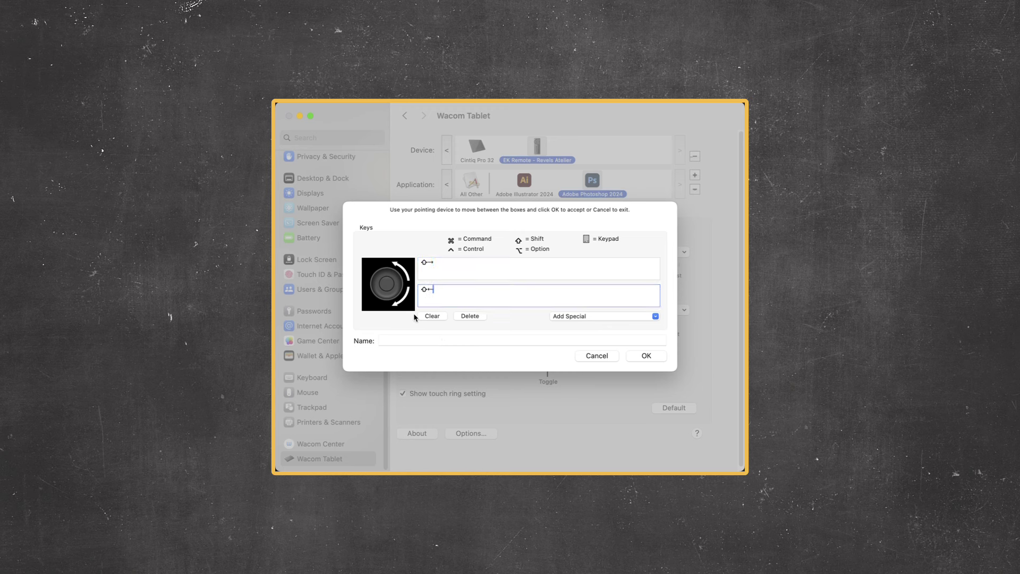
left_click(409, 340)
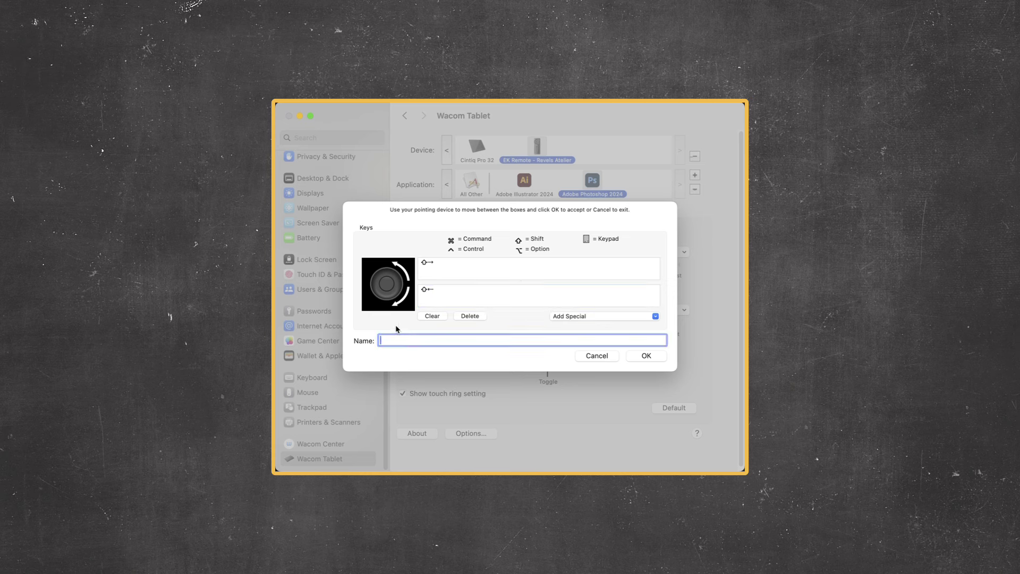
type("Angle Brush")
type(" Direction")
left_click(648, 356)
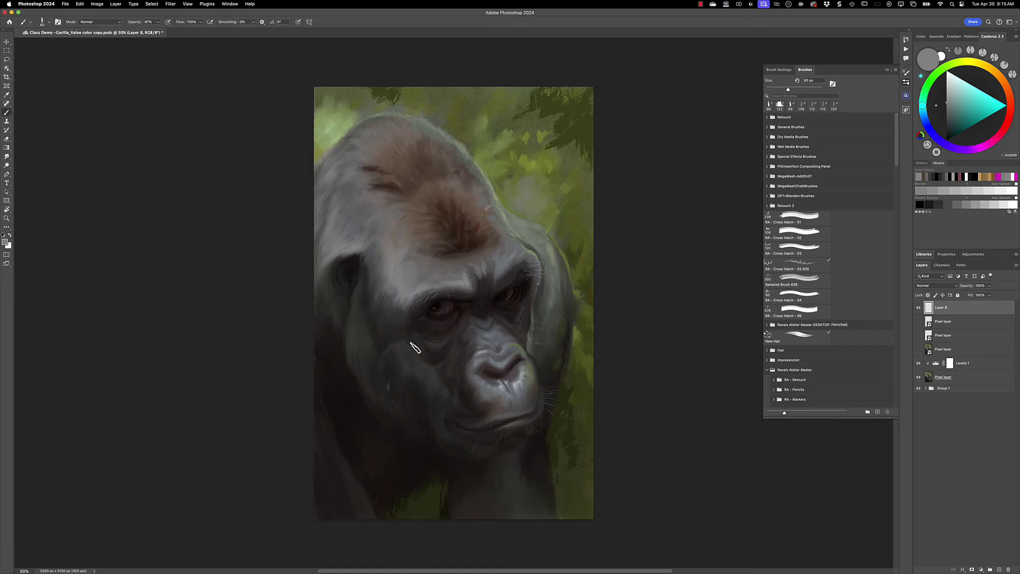
Back in the gorilla painting, shrink and then enlarge the brush with [ and ].
key("bracketleft")
key("bracketleft")
key("bracketleft")
key("bracketright")
key("bracketright")
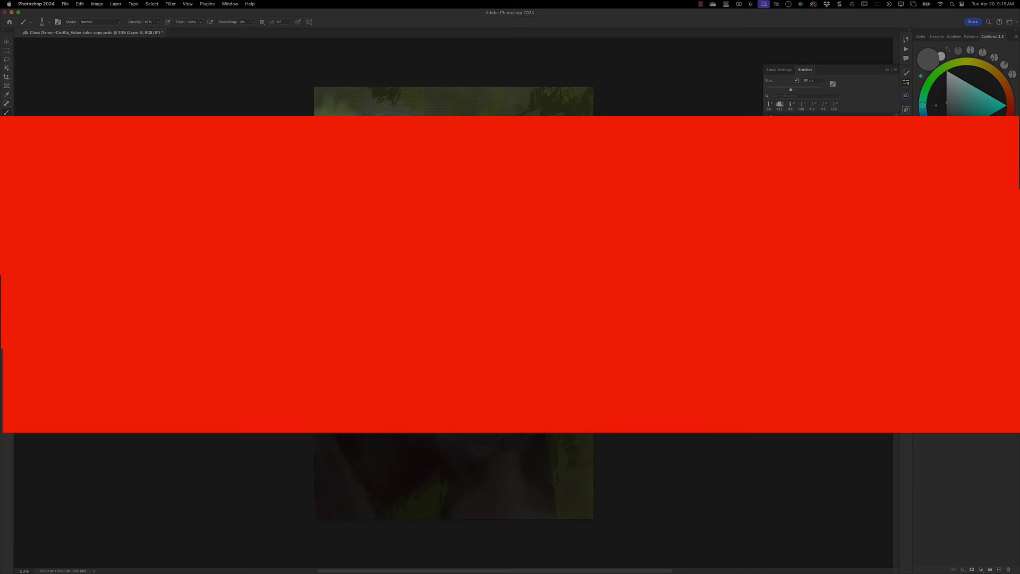
scroll(452, 354, "down", 3)
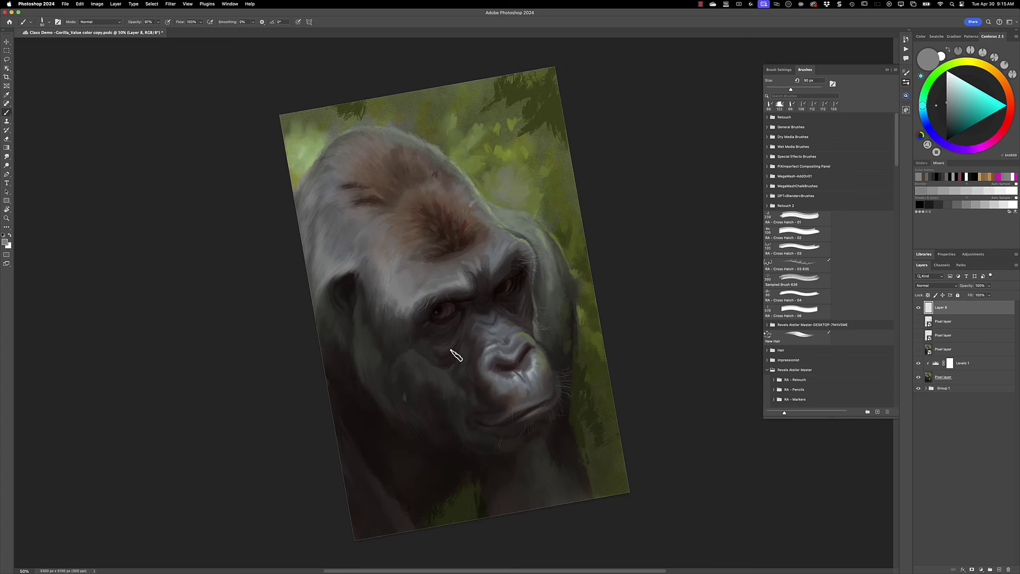
scroll(455, 355, "down", 2)
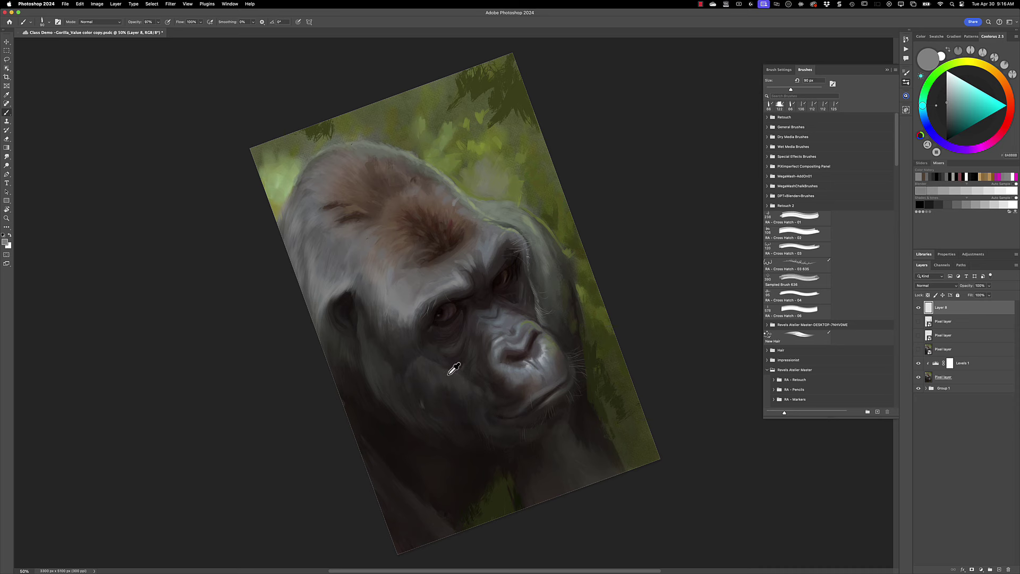
Sample a dark grey, then a lighter mid grey from the gorilla's brow.
left_click(449, 371, "alt")
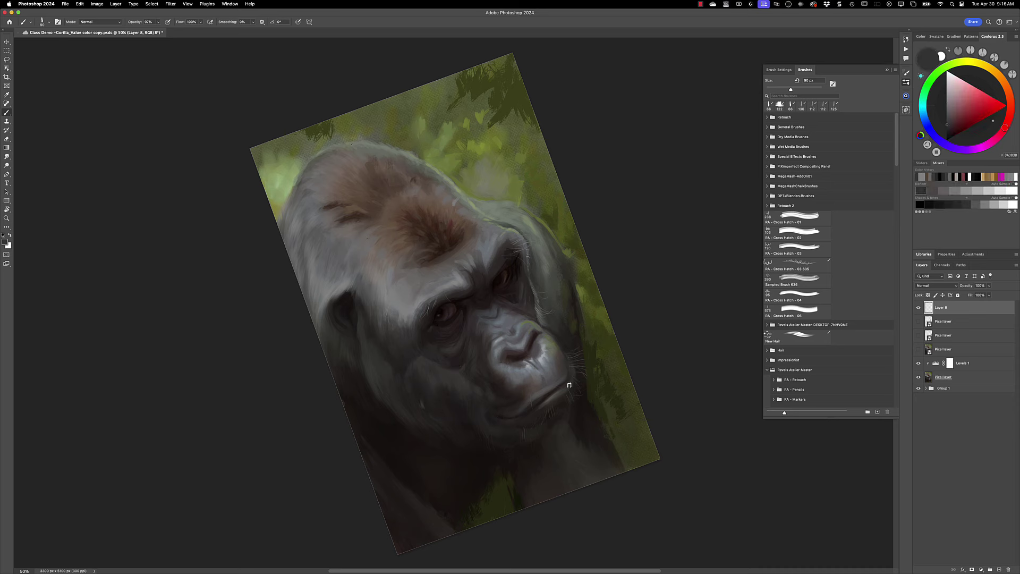
left_click(409, 302, "alt")
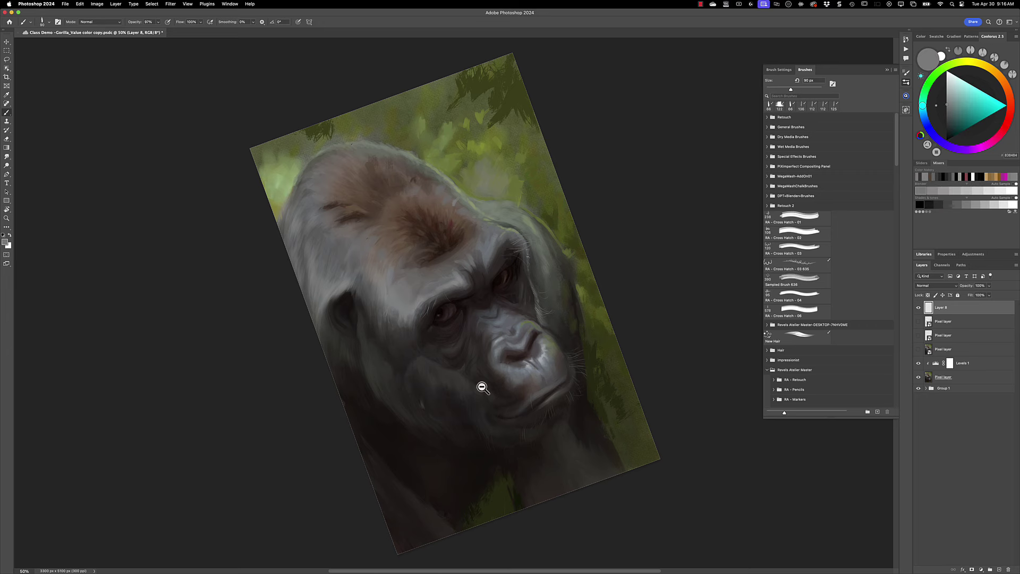
scroll(482, 384, "down", 2)
scroll(480, 379, "down", 3)
scroll(483, 375, "up", 5)
scroll(481, 376, "up", 2)
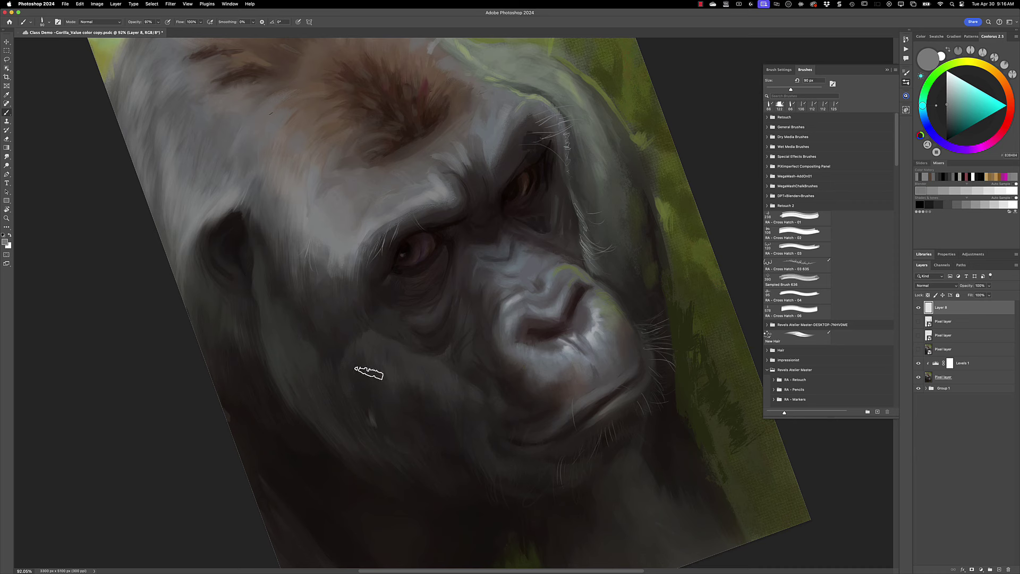
In Shape Dynamics, stop Size and Roundness Jitter from following pen pressure.
left_click(779, 71)
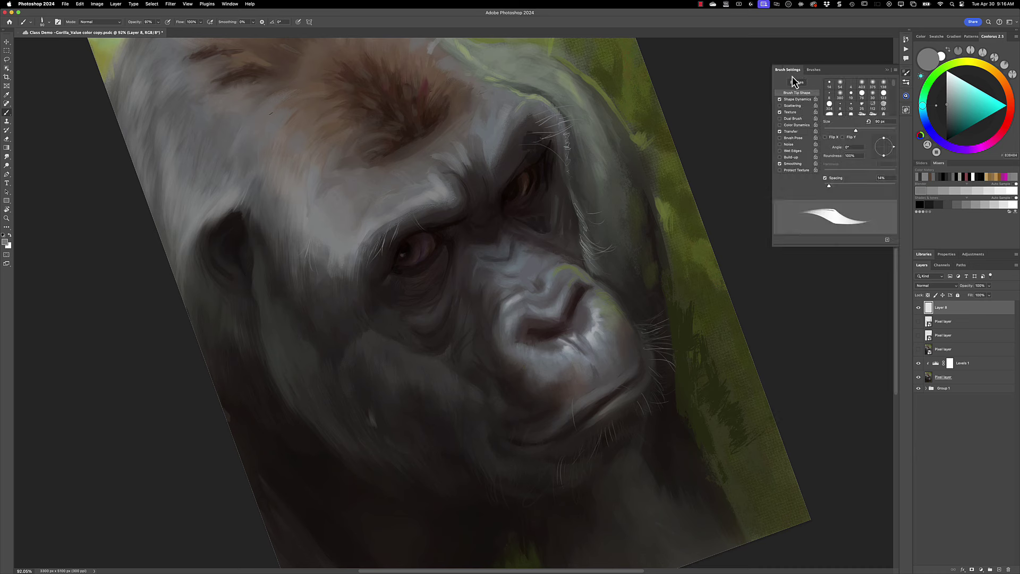
left_click(797, 99)
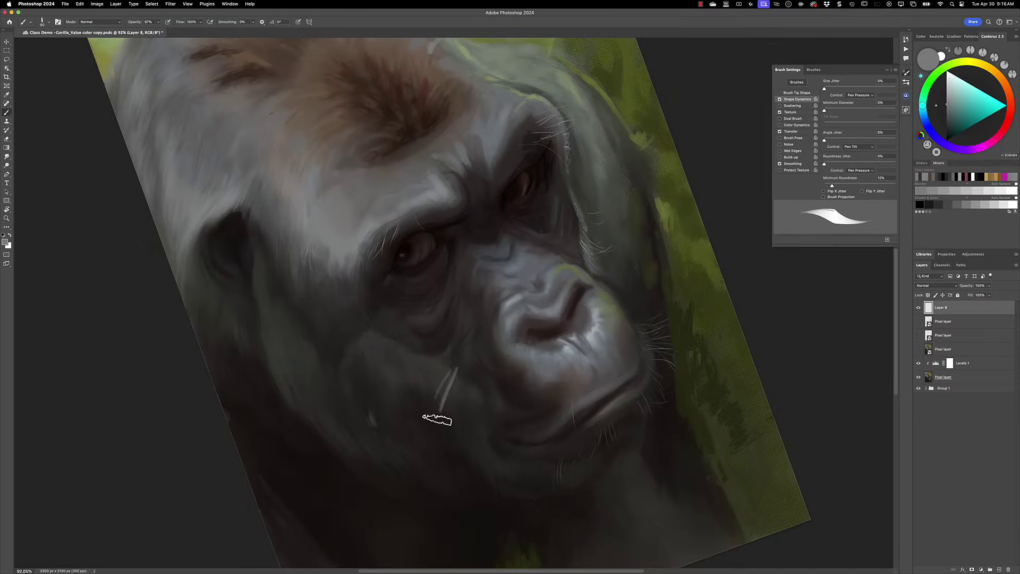
left_click_drag(460, 376, 446, 427)
left_click(863, 156)
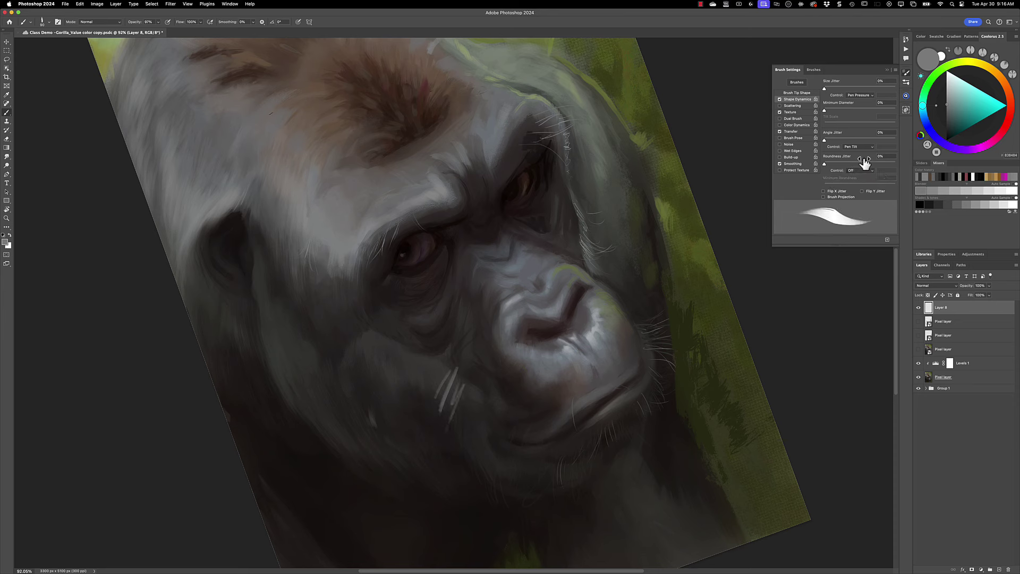
left_click(867, 96)
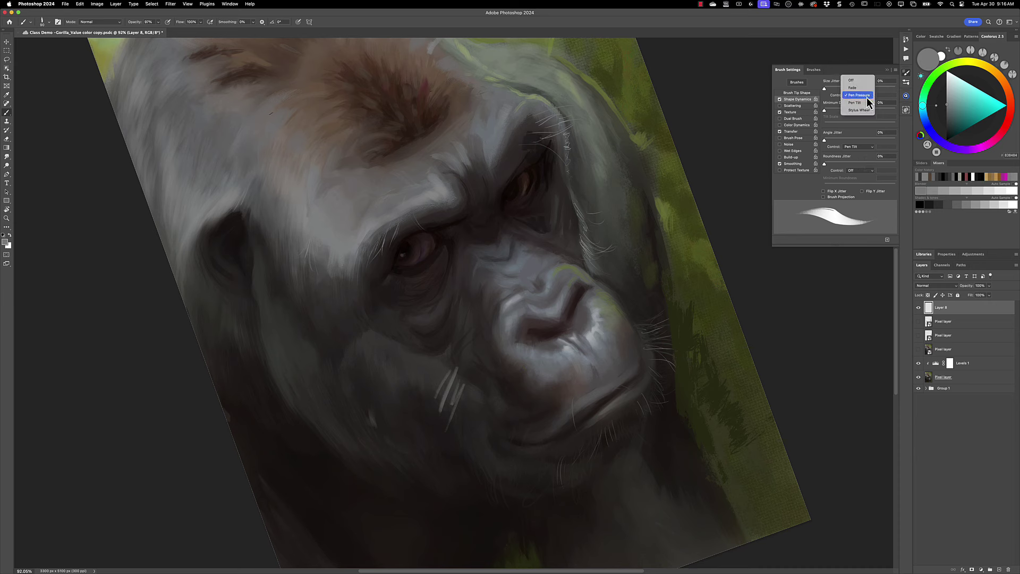
left_click(865, 84)
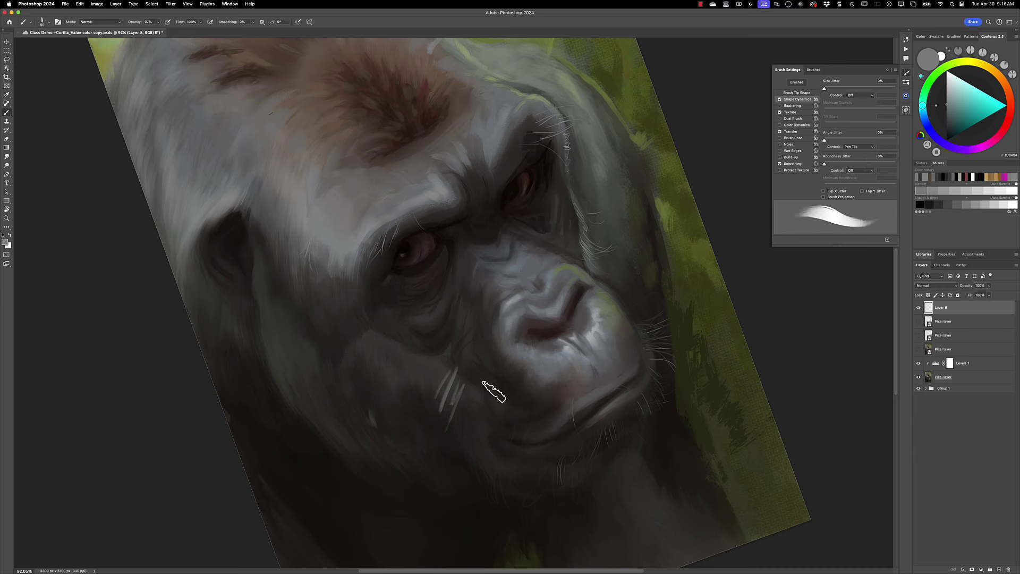
Paint test strokes on the cheek, then rotate the canvas view counter-clockwise.
mouse_move(518, 358)
left_mouse_down()
mouse_move(489, 397)
mouse_move(467, 469)
left_mouse_up()
left_click_drag(365, 376, 394, 418)
left_click_drag(408, 367, 402, 422)
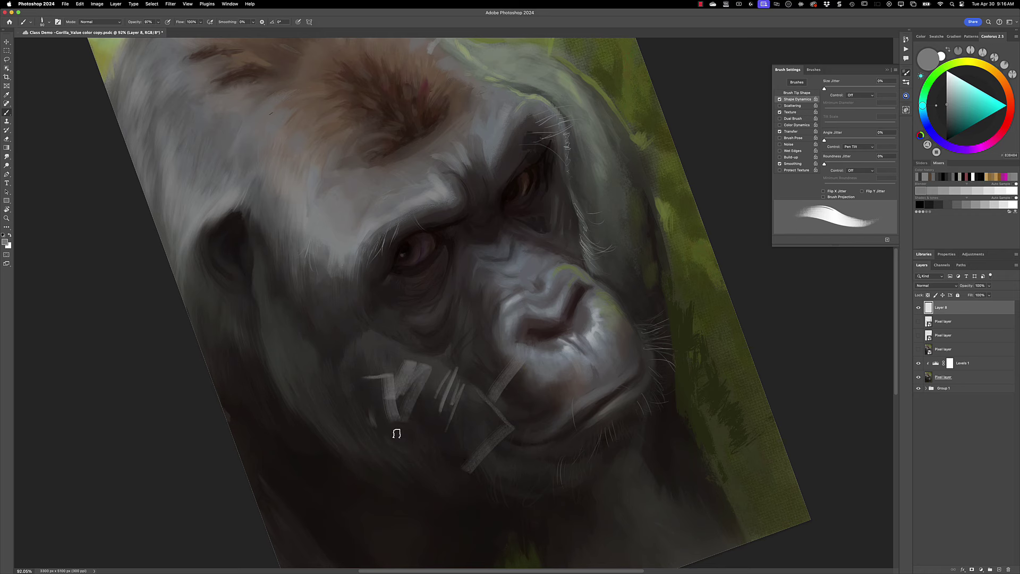
key("r")
left_click_drag(451, 359, 455, 360)
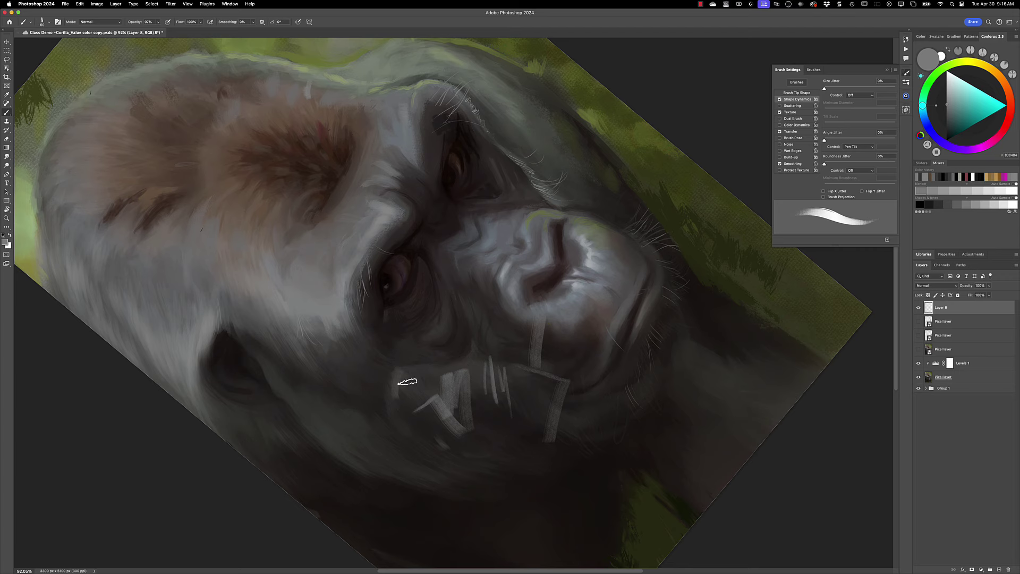
left_click_drag(405, 392, 400, 354)
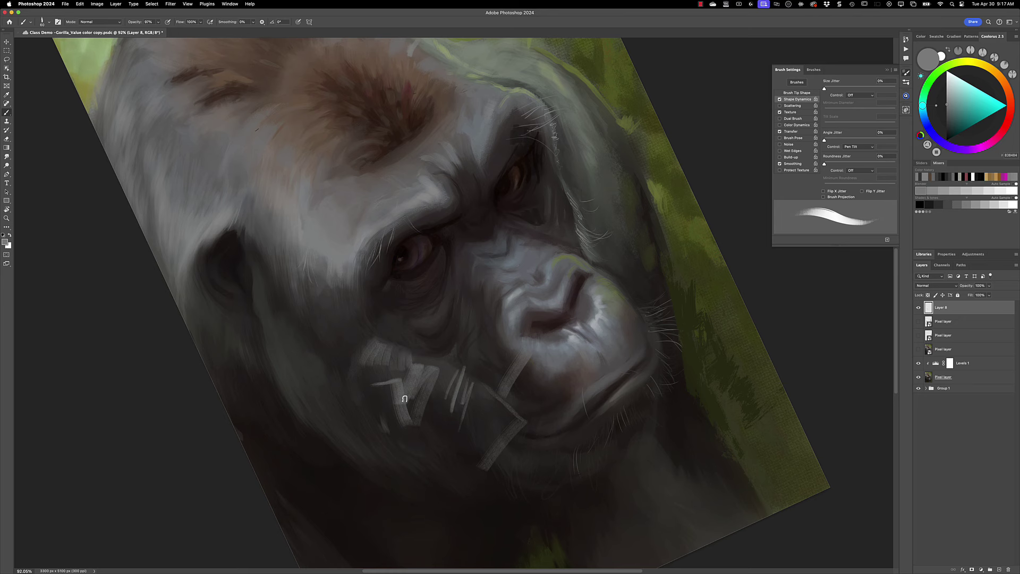
Remove light test strokes on the chin and load a slightly lighter reddish grey.
left_click(781, 113)
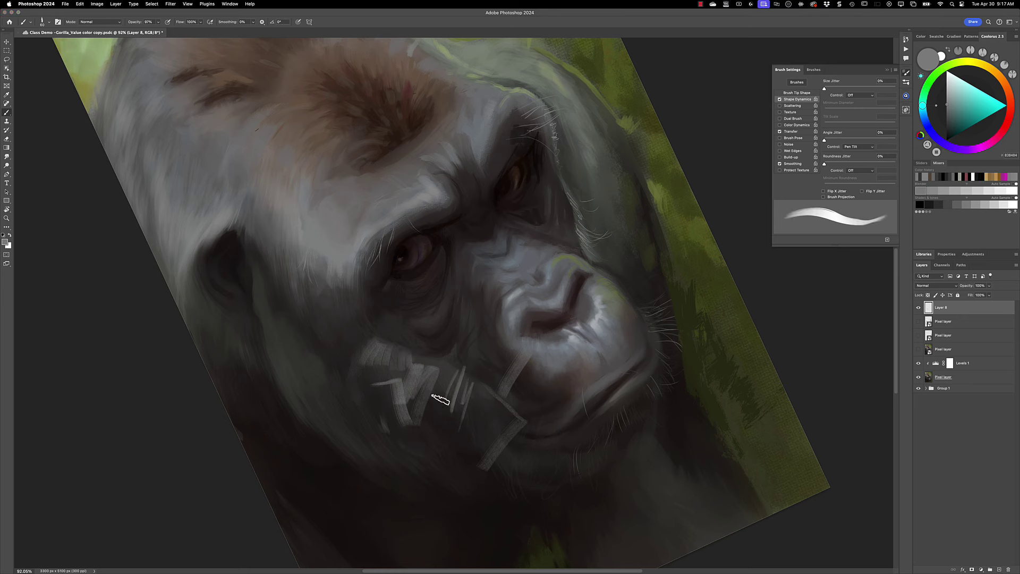
left_click_drag(443, 368, 440, 424)
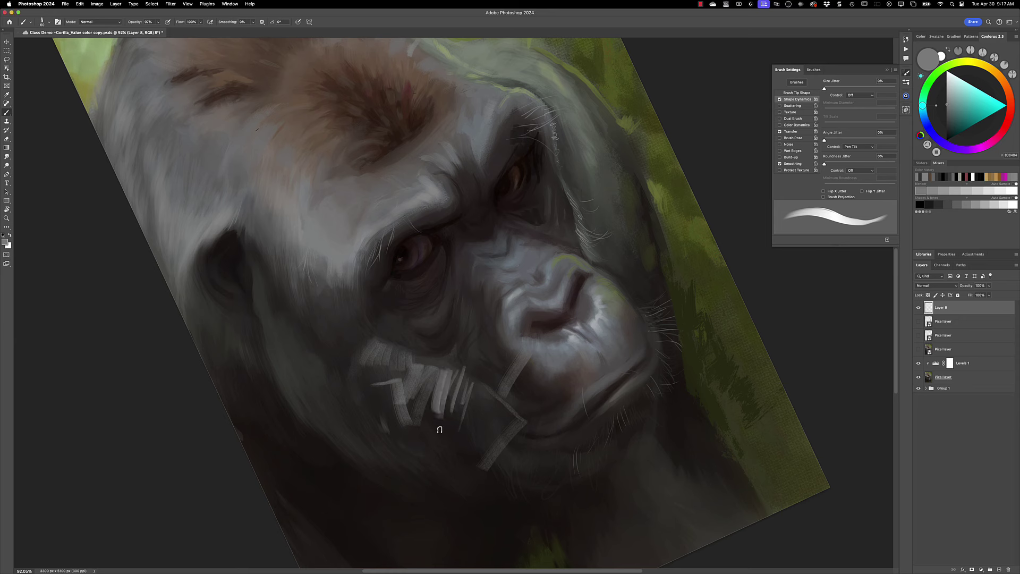
key("Delete")
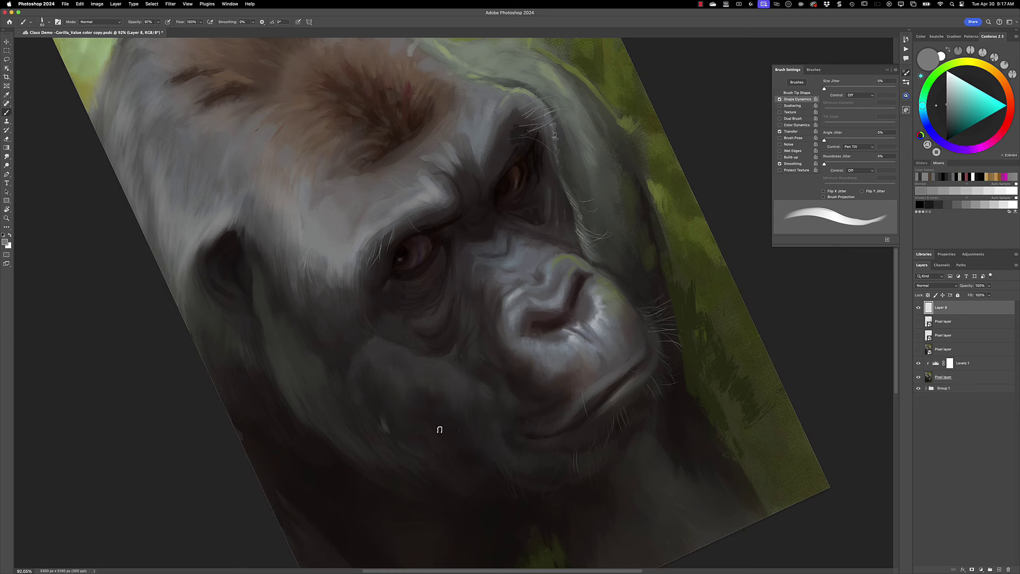
left_click(383, 342, "alt")
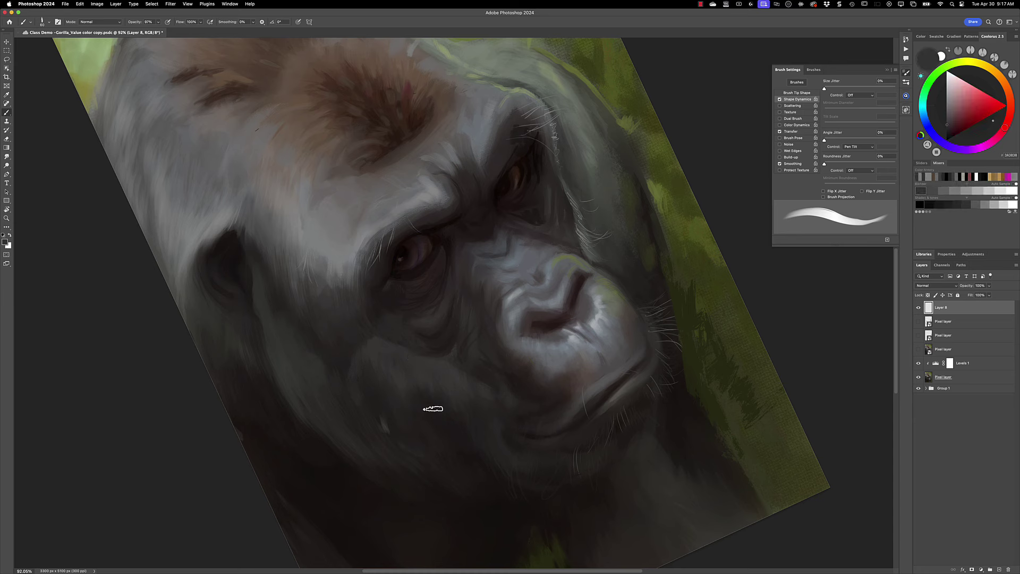
left_click(949, 122)
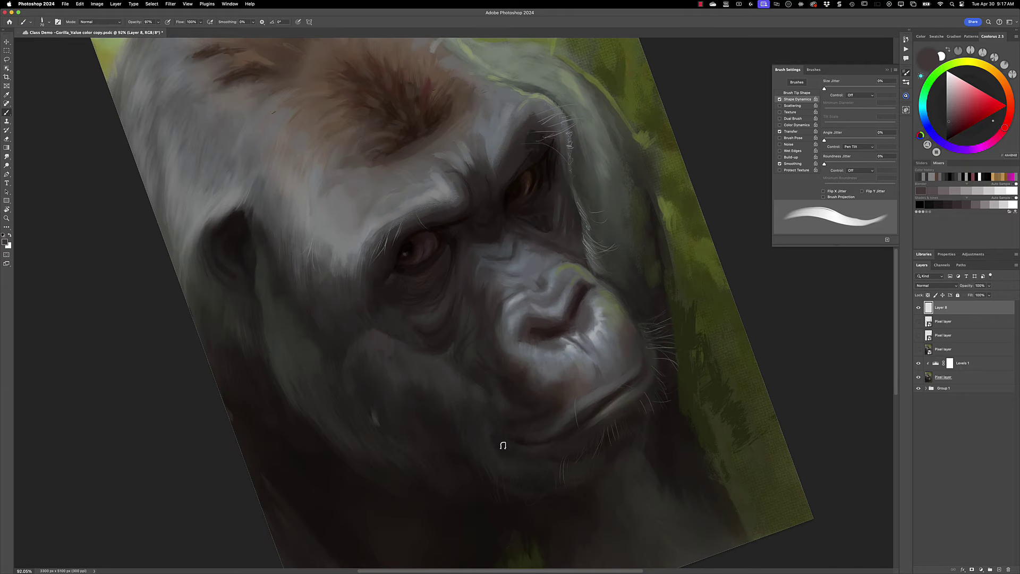
mouse_move(503, 446)
left_mouse_down()
mouse_move(512, 387)
mouse_move(494, 402)
mouse_move(526, 410)
mouse_move(496, 369)
mouse_move(492, 389)
left_mouse_up()
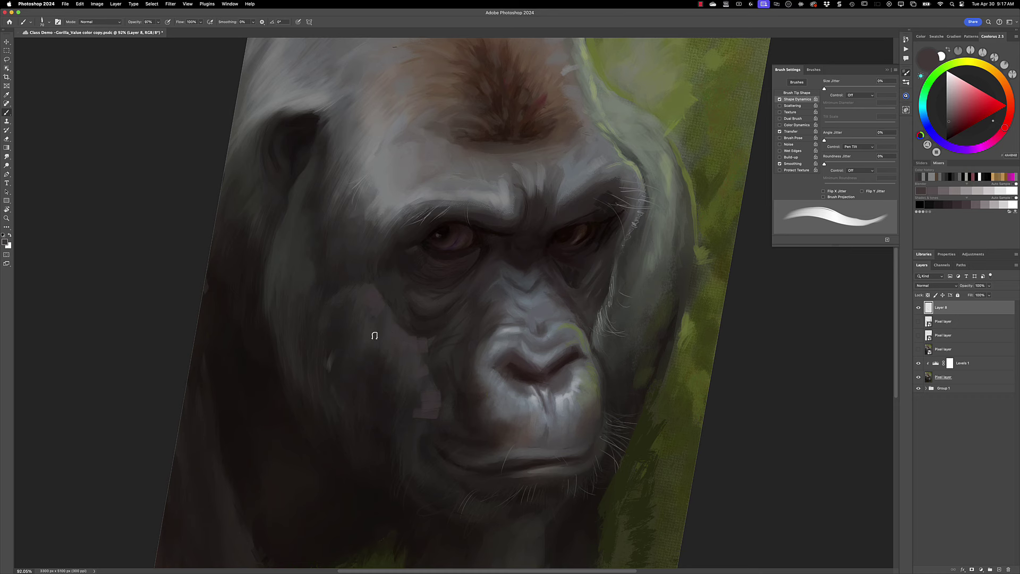
Rotate the canvas with R until its edges stand upright, then return to the Brush.
key("r")
key("r")
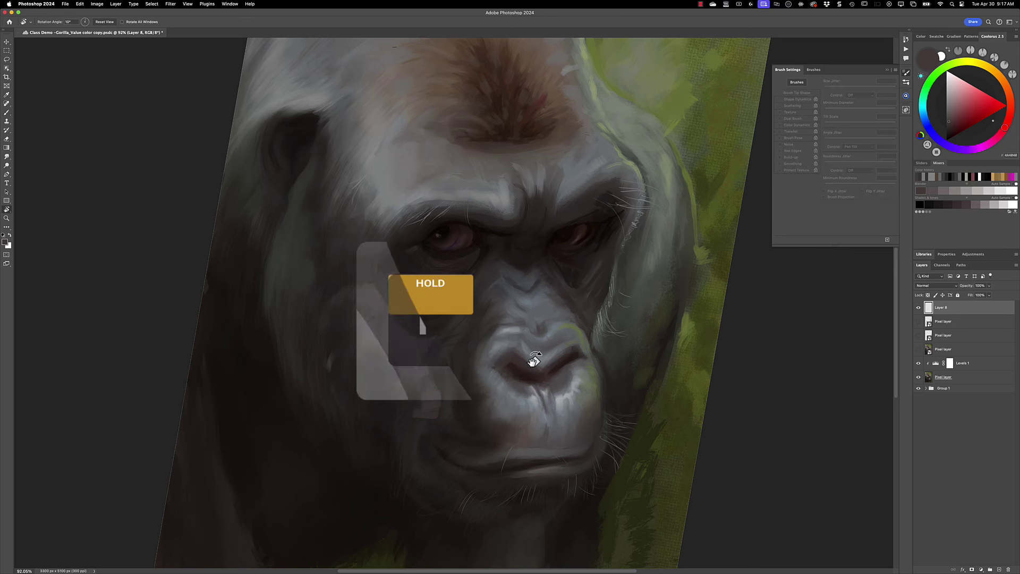
mouse_move(604, 378)
left_mouse_down()
mouse_move(604, 335)
mouse_move(579, 269)
mouse_move(605, 337)
mouse_move(582, 391)
mouse_move(598, 340)
mouse_move(582, 388)
mouse_move(594, 298)
mouse_move(543, 236)
mouse_move(561, 338)
mouse_move(531, 430)
mouse_move(559, 415)
mouse_move(590, 338)
mouse_move(595, 285)
left_mouse_up()
key("b")
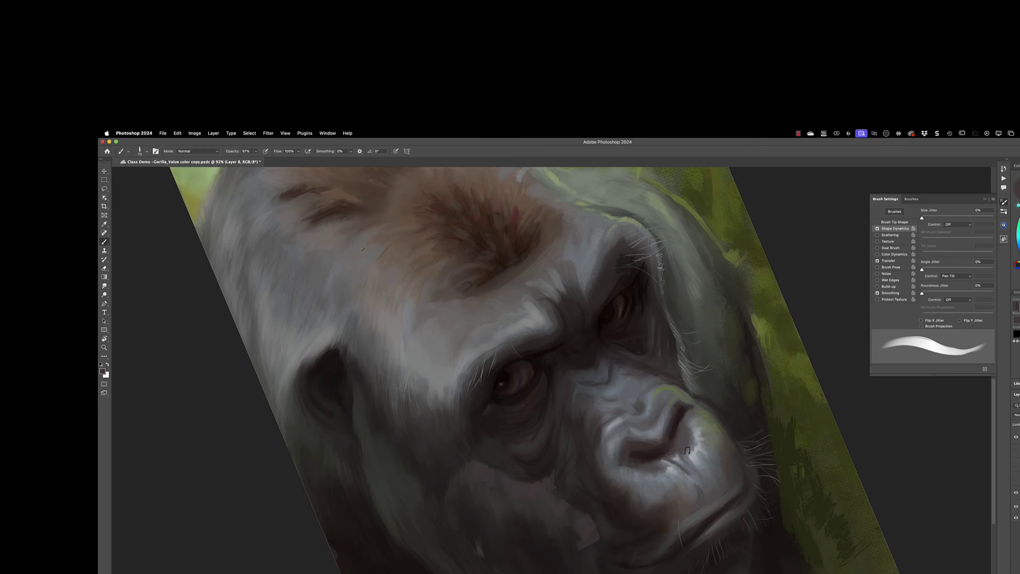
Tilt the canvas view steeply and sample a darker tone from the face.
key("r")
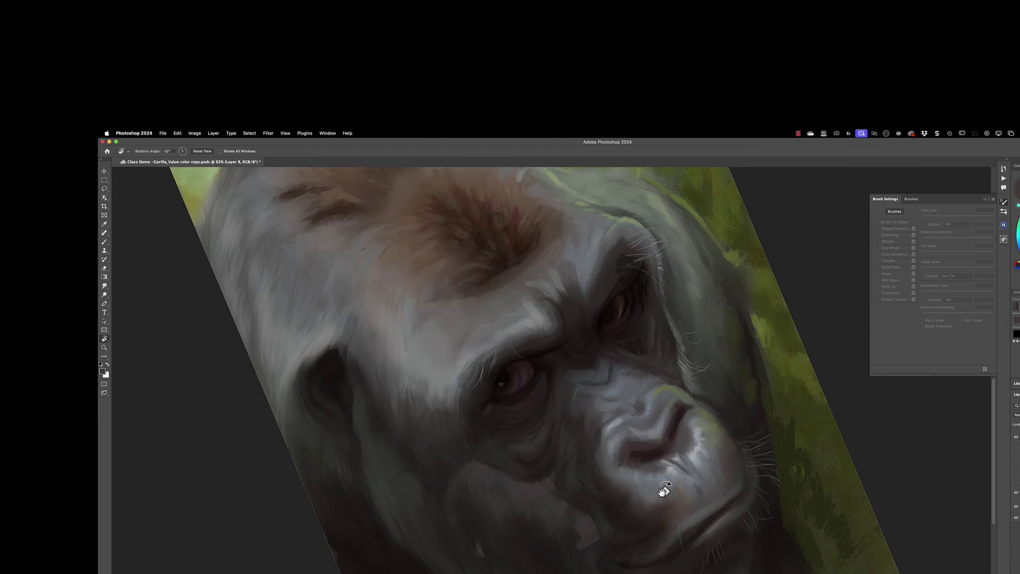
key("b")
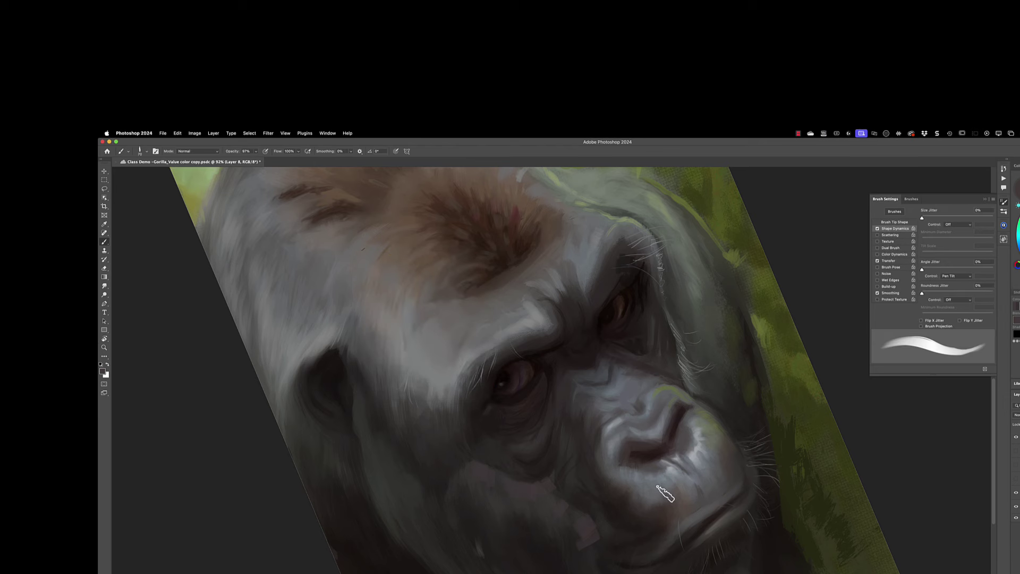
key("b")
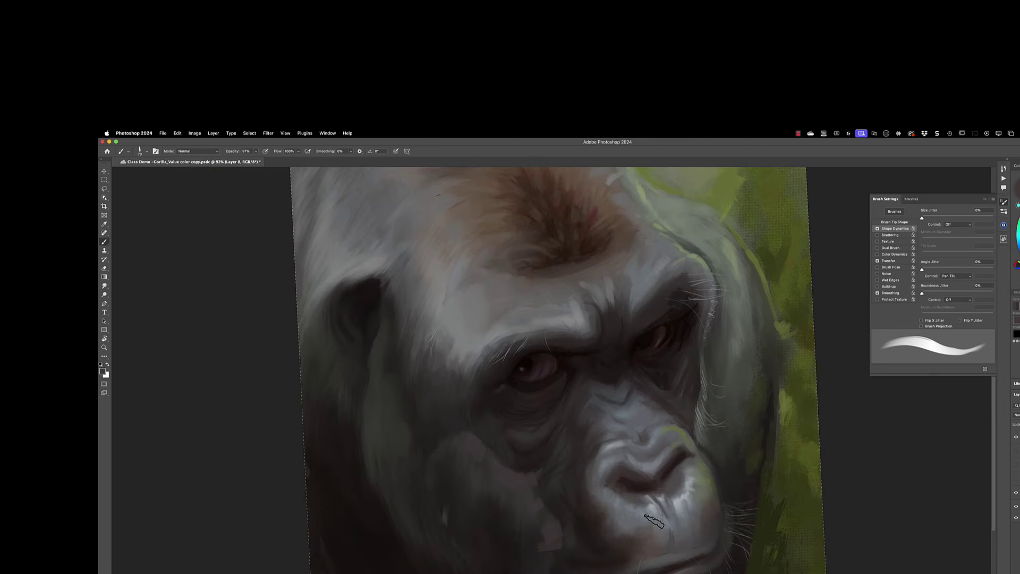
left_click_drag(647, 495, 650, 517)
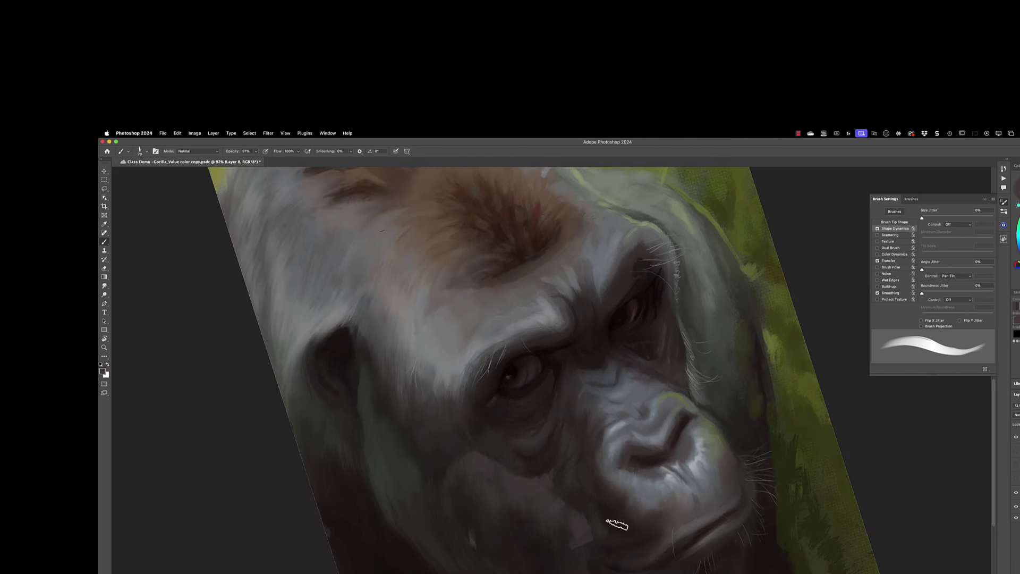
left_click_drag(628, 529, 648, 520)
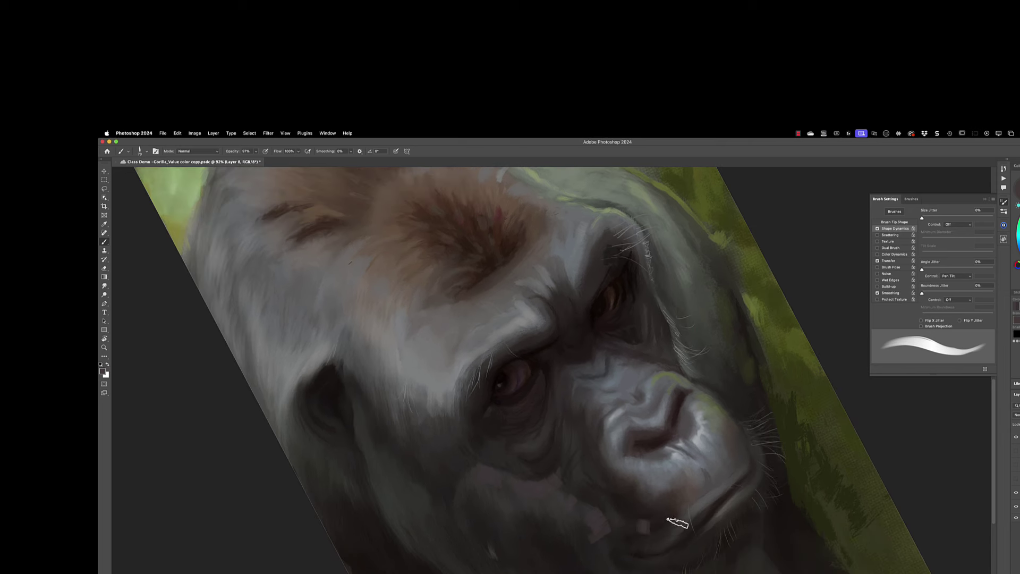
left_click_drag(663, 535, 664, 535)
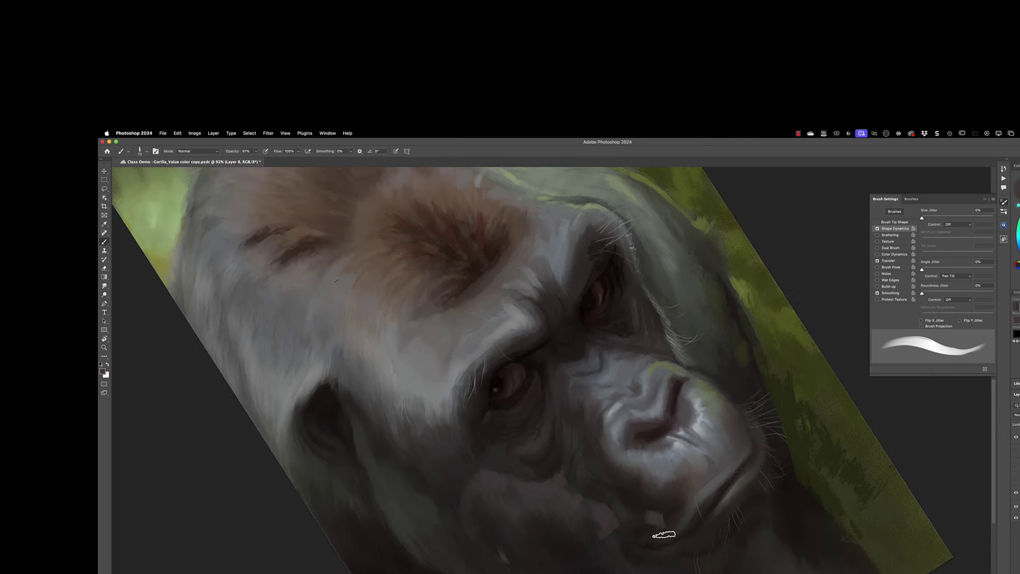
left_click(664, 504, "alt")
Set brush flow to 54%, then sample grey and lip tones from the painting.
left_click(295, 151)
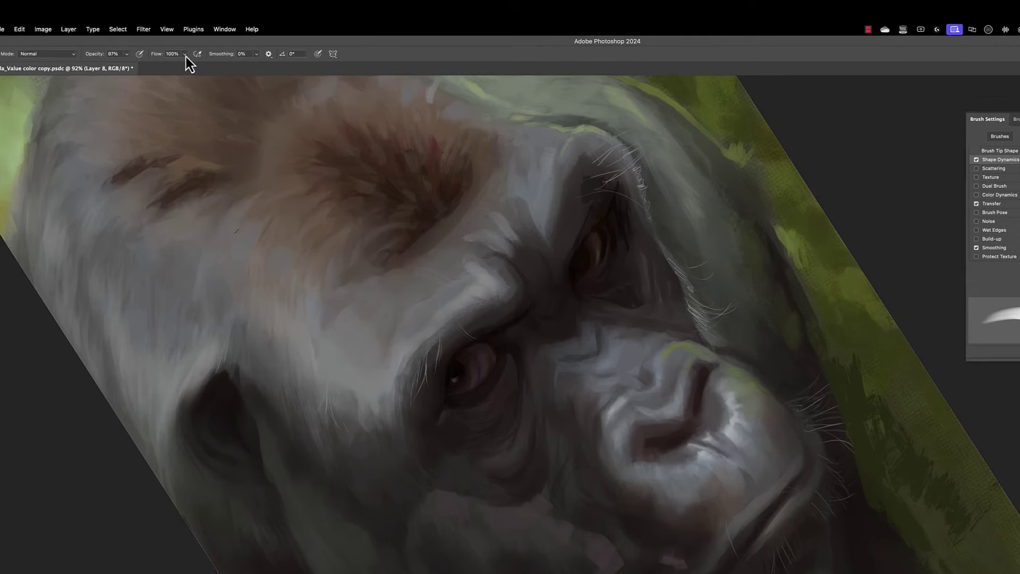
left_click_drag(299, 160, 283, 159)
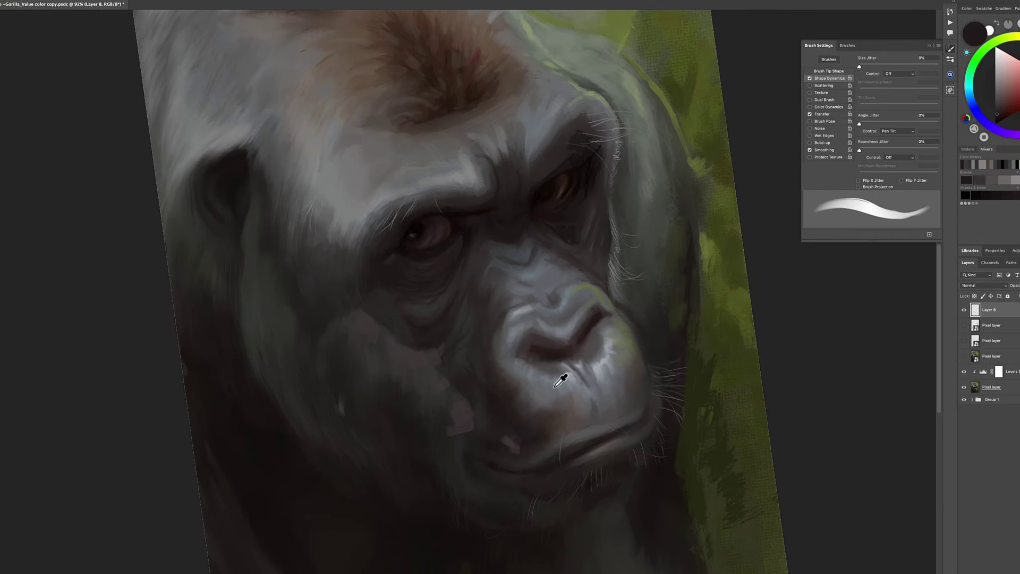
left_click(550, 450, "alt")
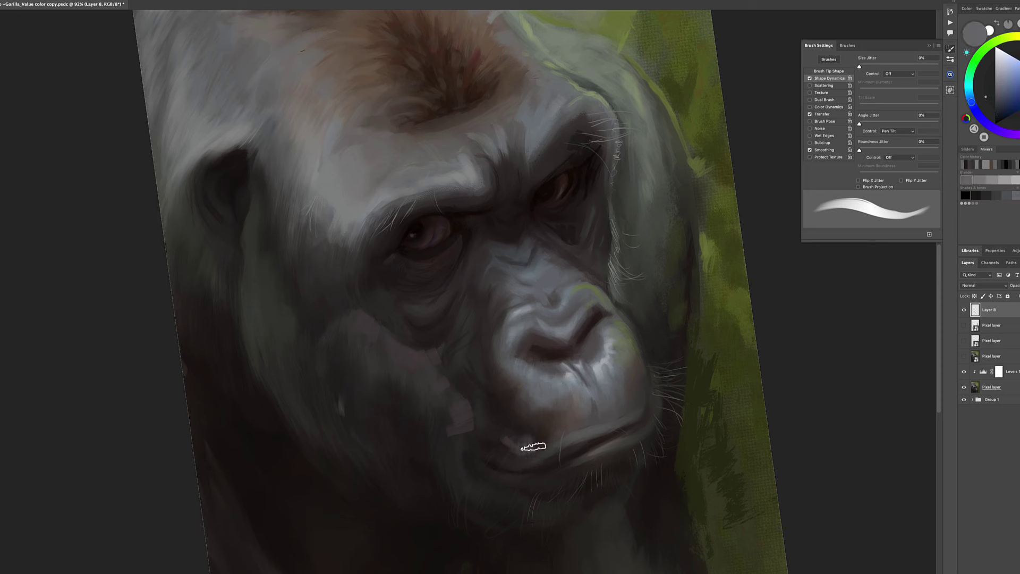
left_click(542, 440, "alt")
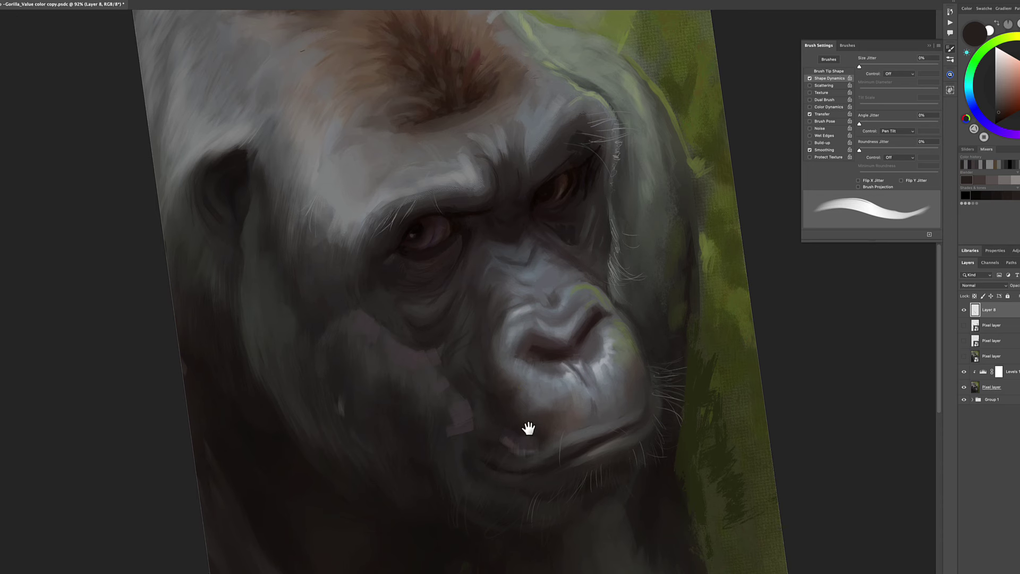
left_click(529, 428, "alt")
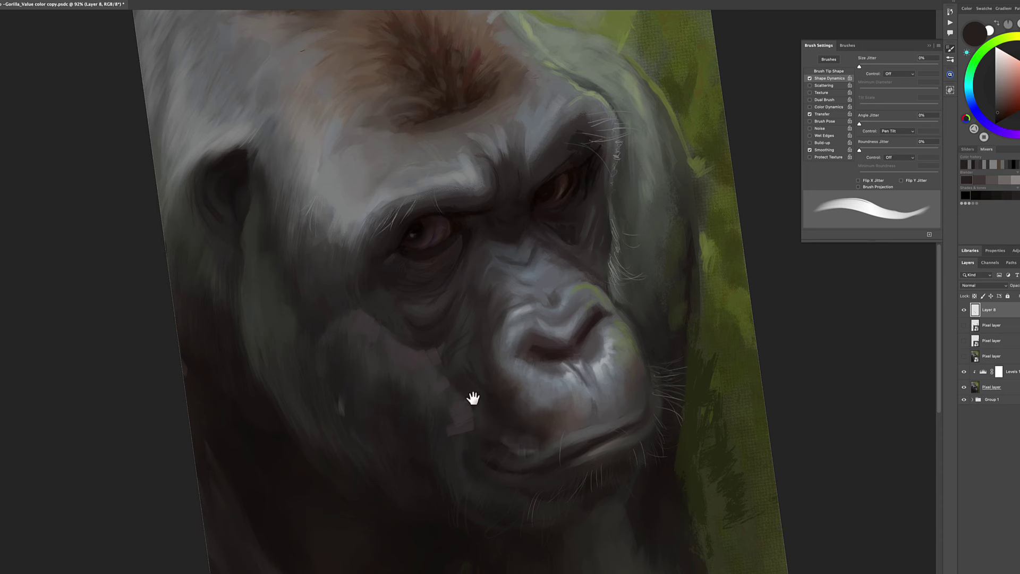
Sample lighter skin and grey-brown tones below the lip, then rotate the view counter-clockwise.
left_click(474, 381, "alt")
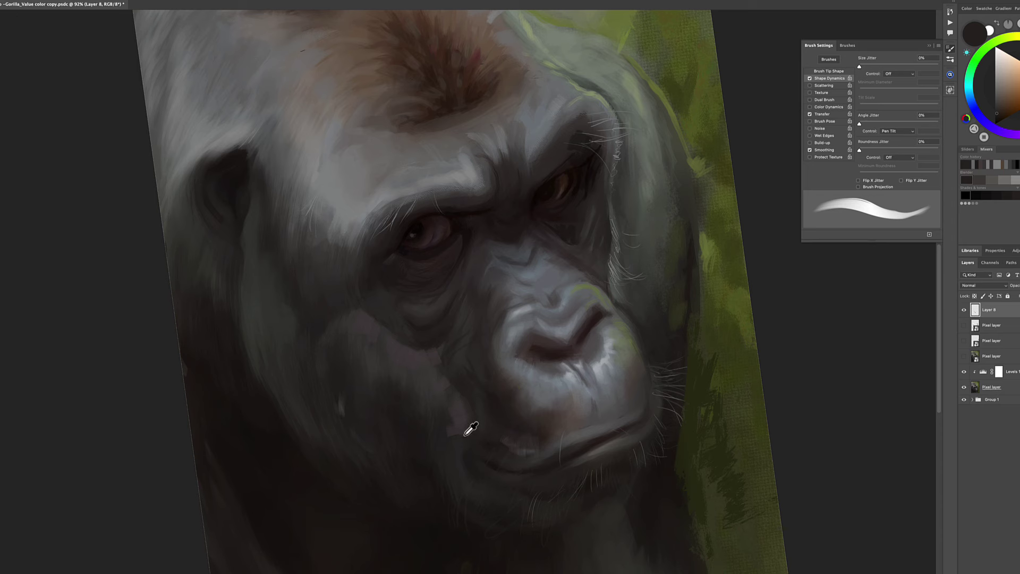
left_click(460, 414, "alt")
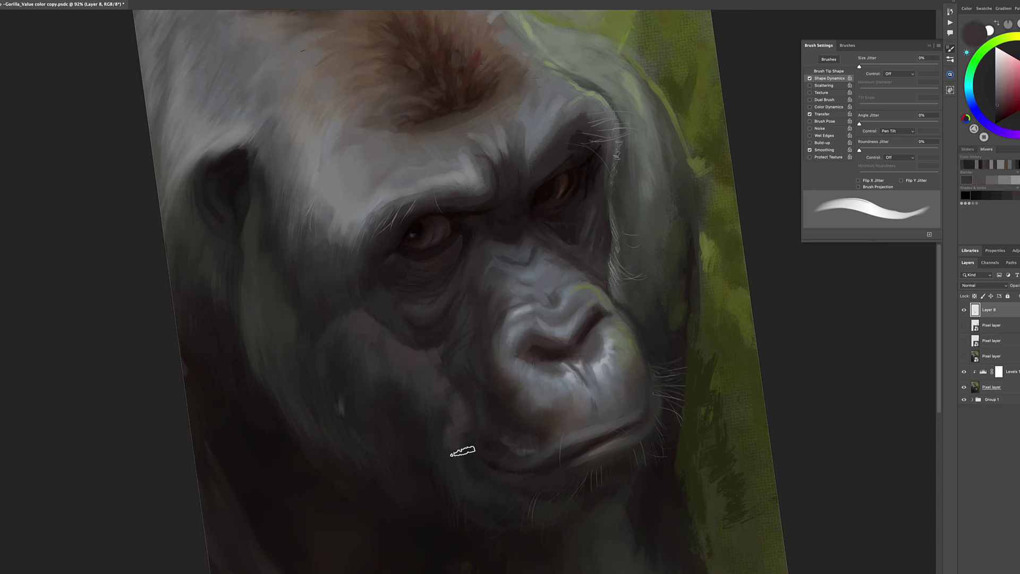
left_click(457, 410, "alt")
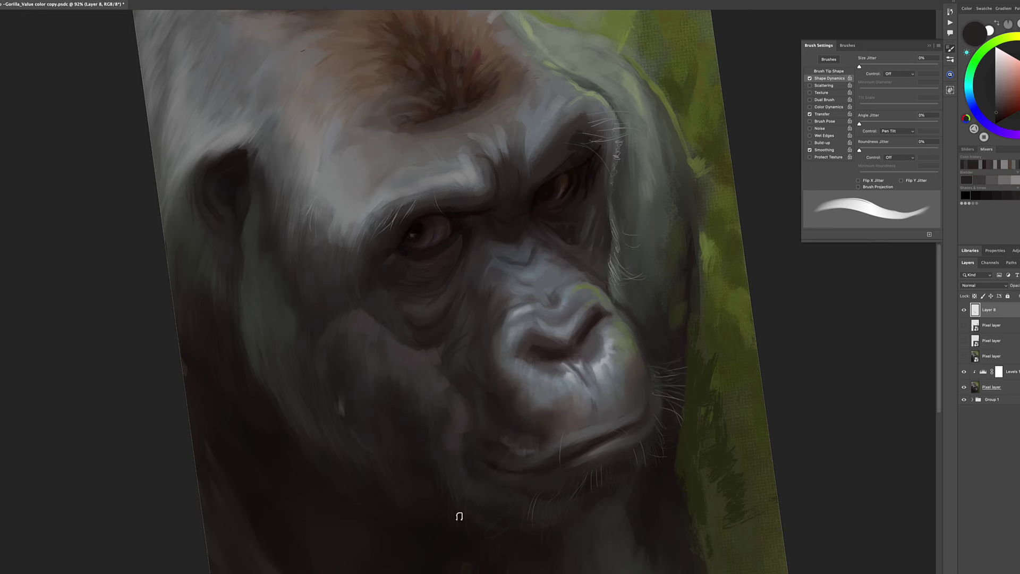
key("Left")
key("Left")
key("Left")
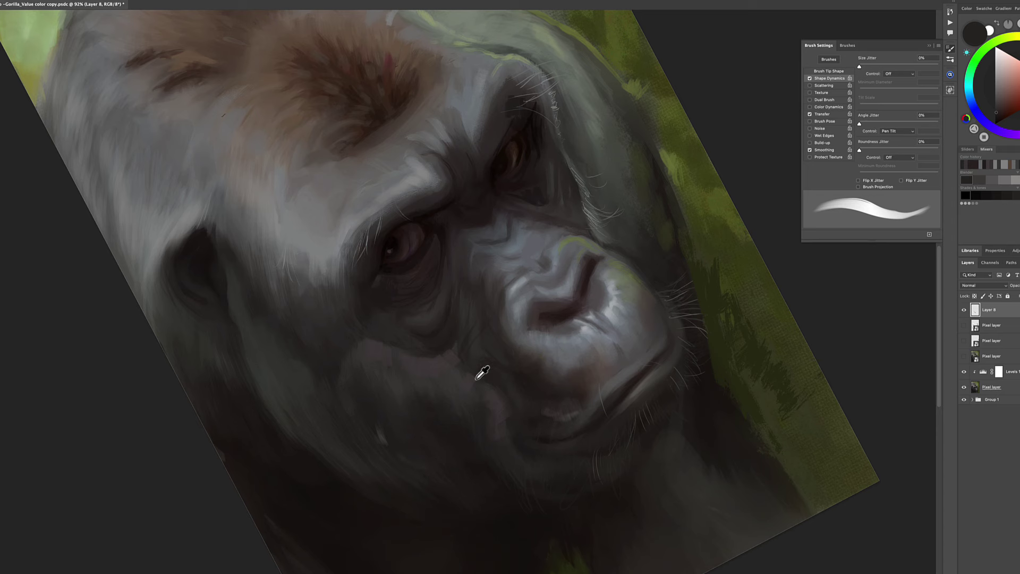
Sample several more tones around the face, muzzle and lower face.
left_click(476, 386, "alt")
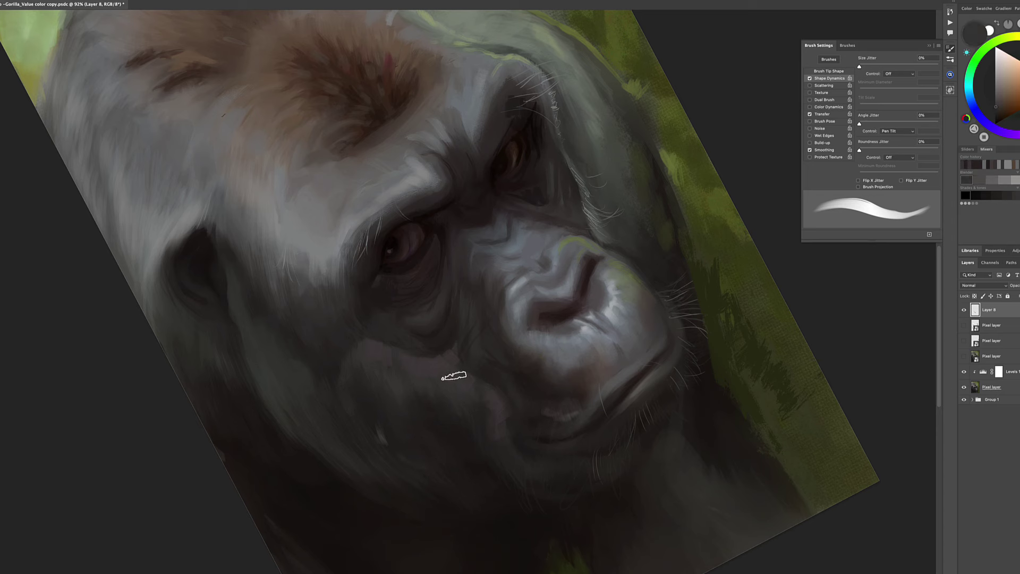
left_click(457, 365, "alt")
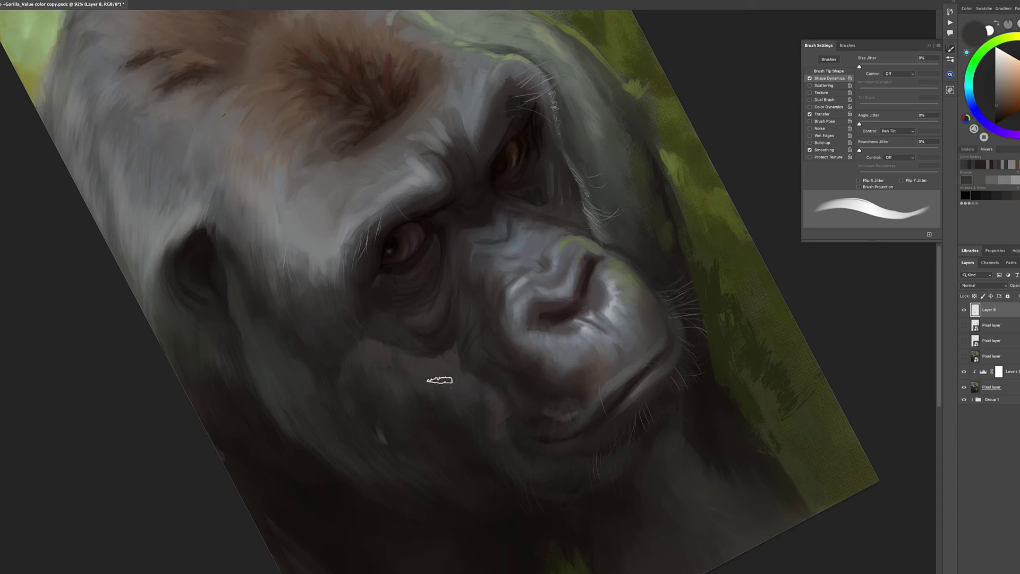
left_click(439, 345, "alt")
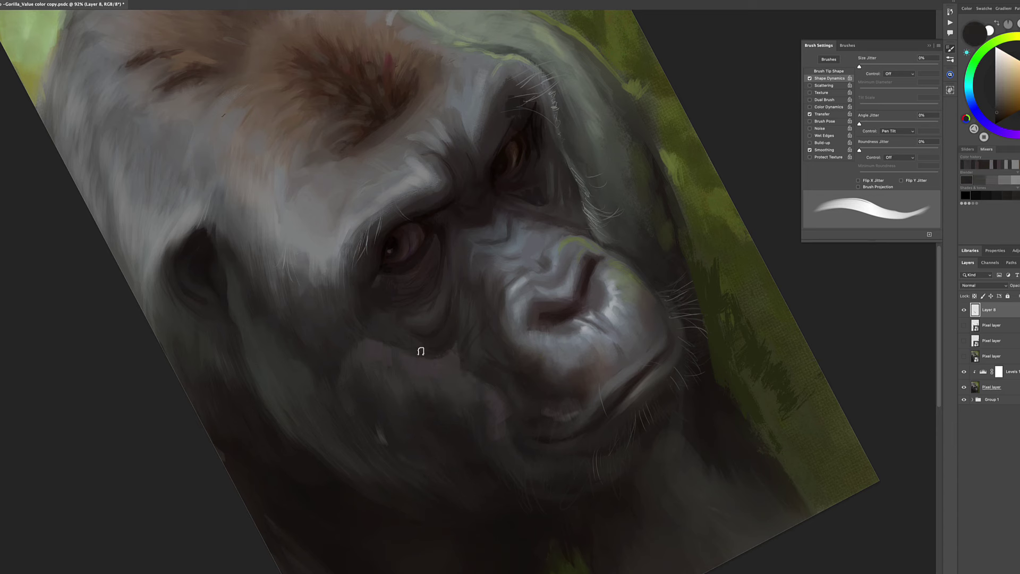
left_click(391, 371, "alt")
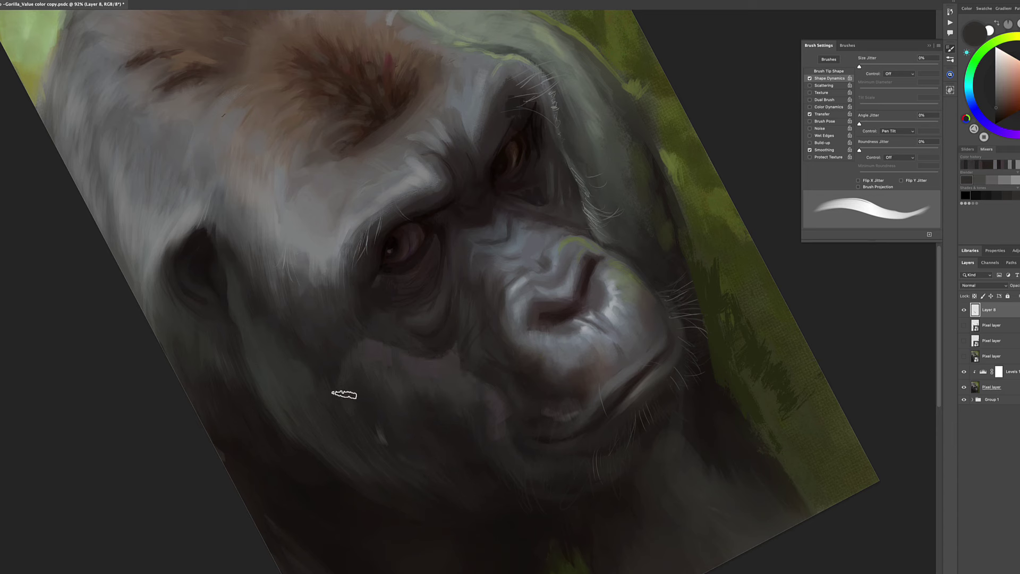
left_click(421, 417, "alt")
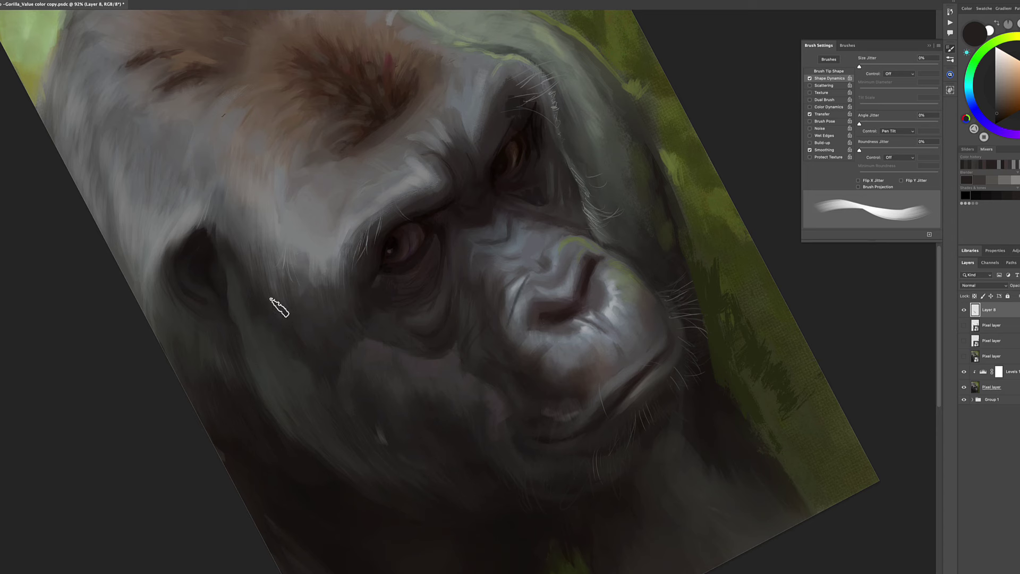
Sample a mid grey for hair and rotate the painting back to nearly upright.
left_click(174, 216, "alt")
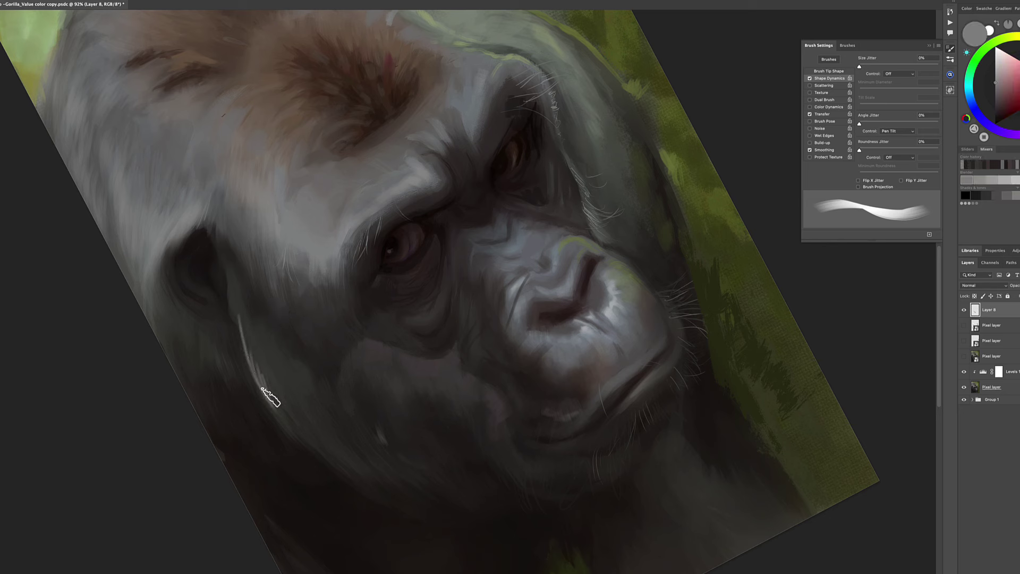
left_click_drag(270, 398, 260, 366)
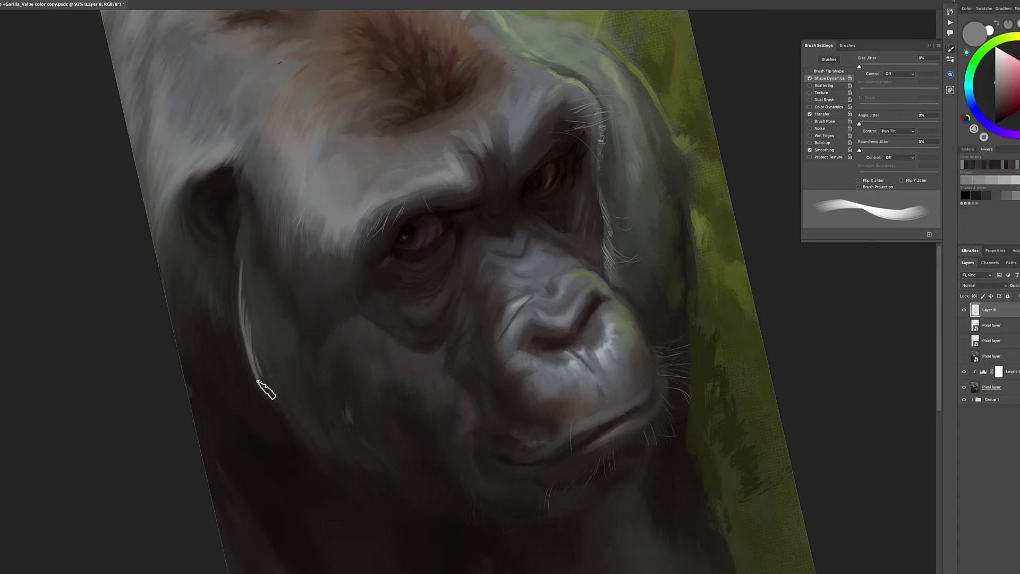
left_click_drag(315, 464, 249, 339)
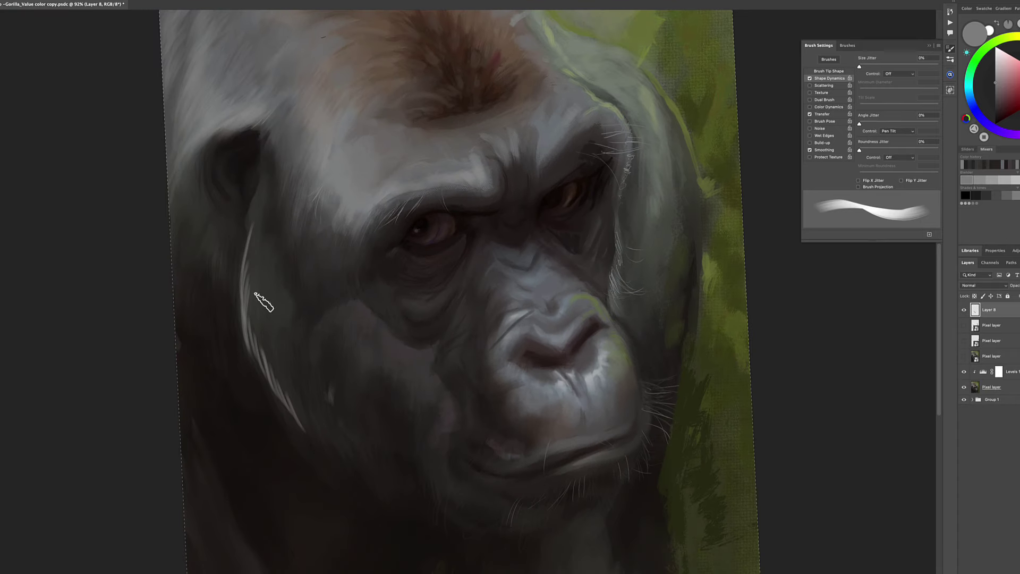
left_click_drag(263, 303, 255, 265)
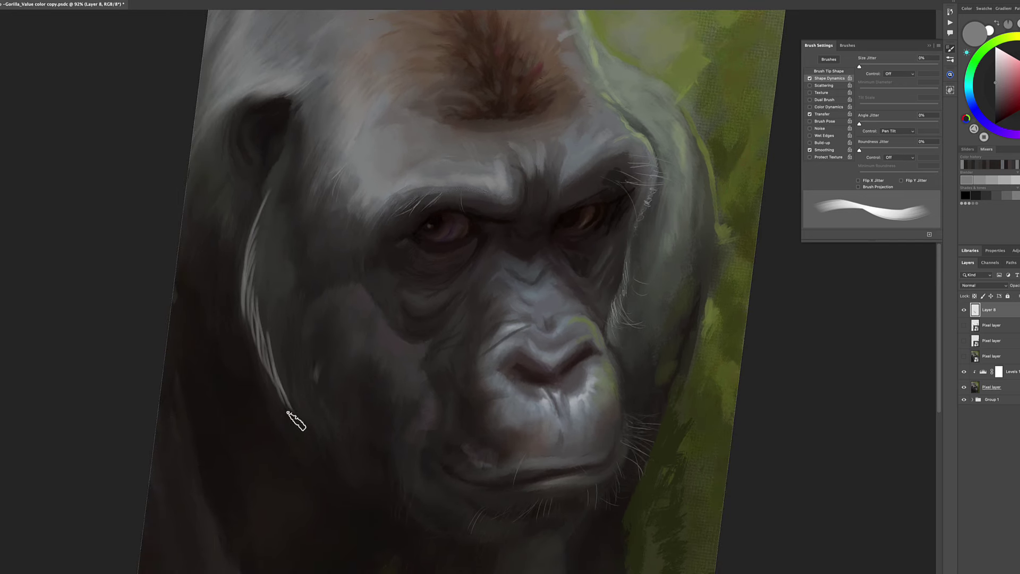